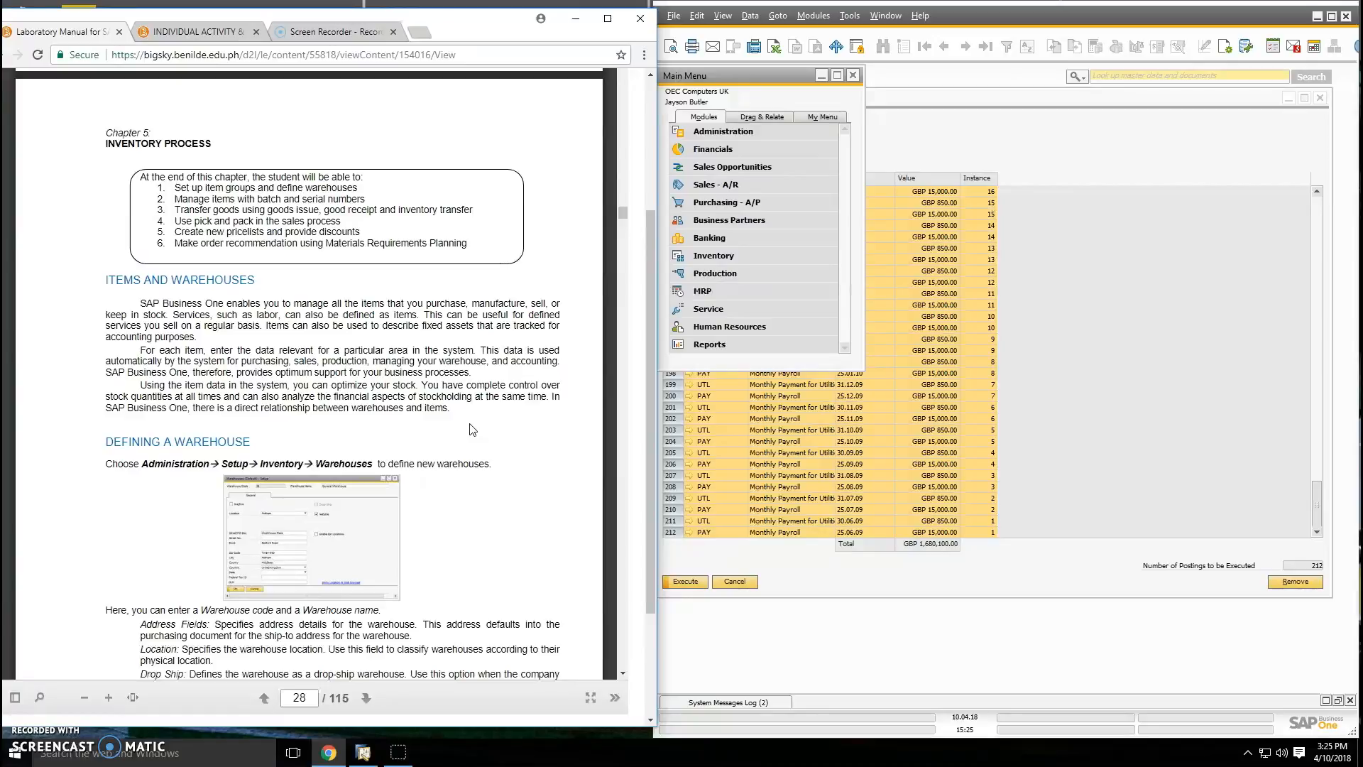
Step: Open the inventory warehouse setup form in SAP Business One, following the manual's section on defining a warehouse
scroll(472, 429, "down", 2)
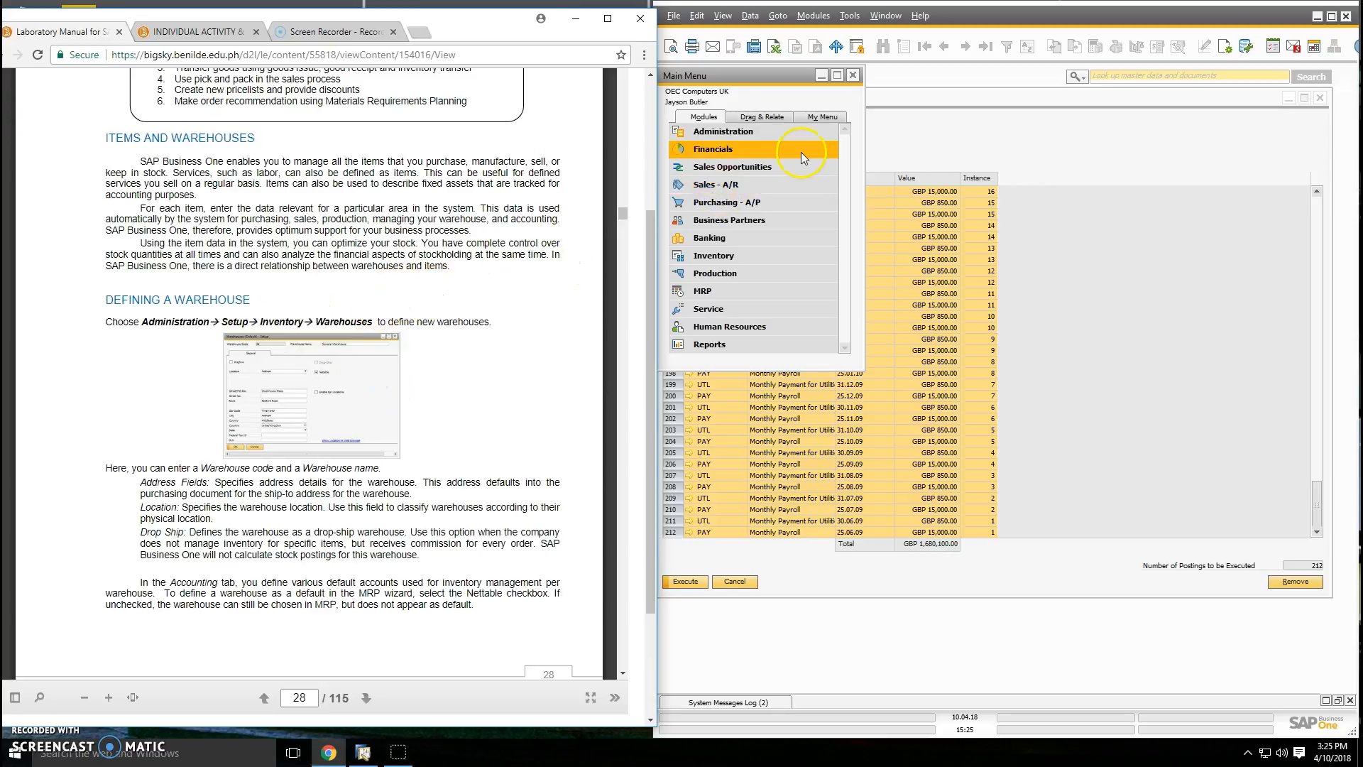
left_click(785, 134)
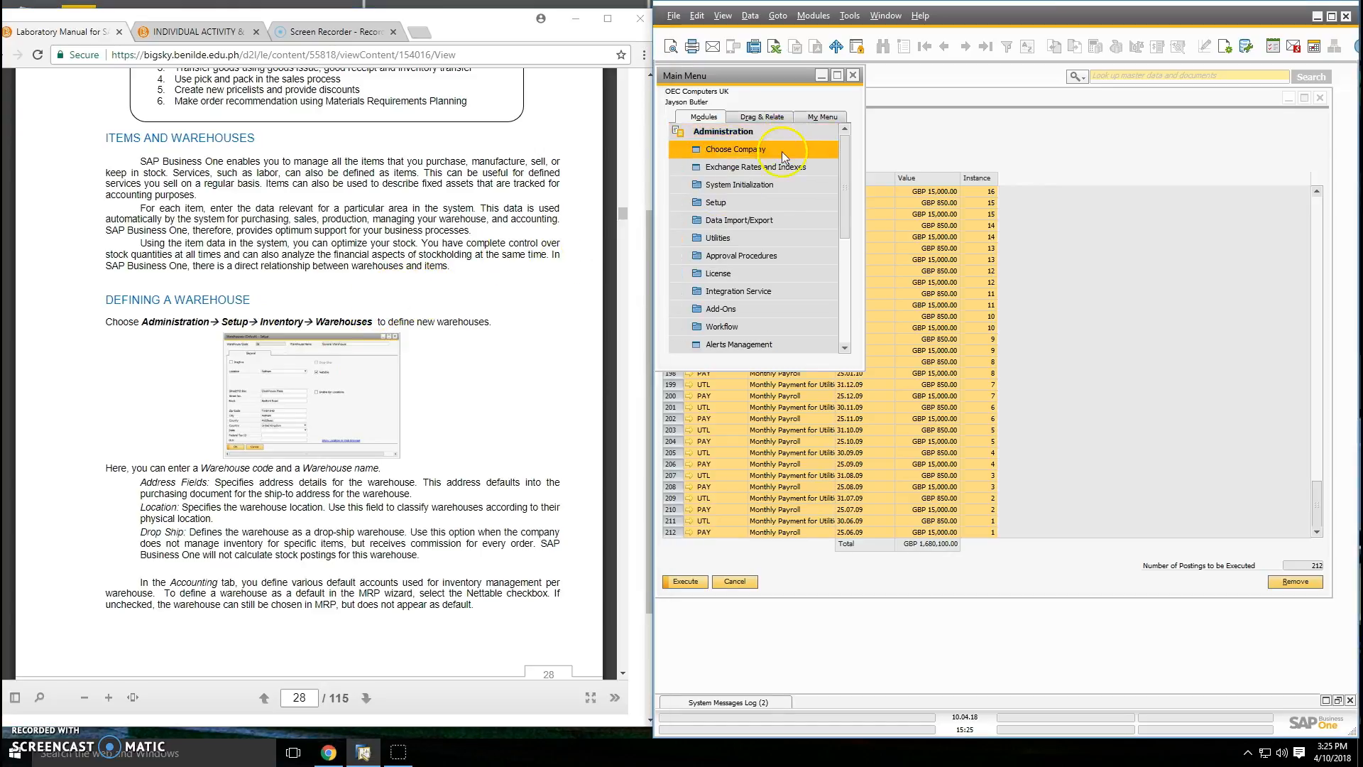
left_click(752, 200)
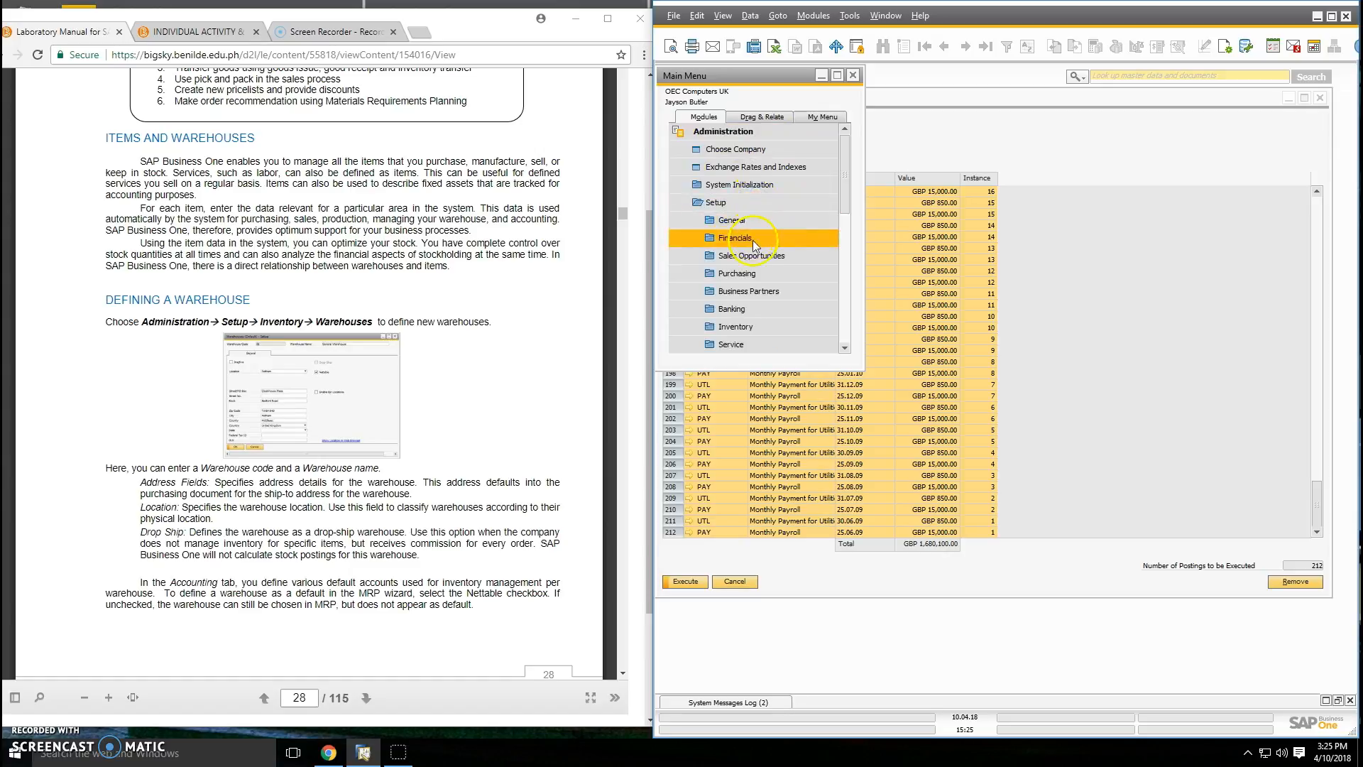
left_click(766, 328)
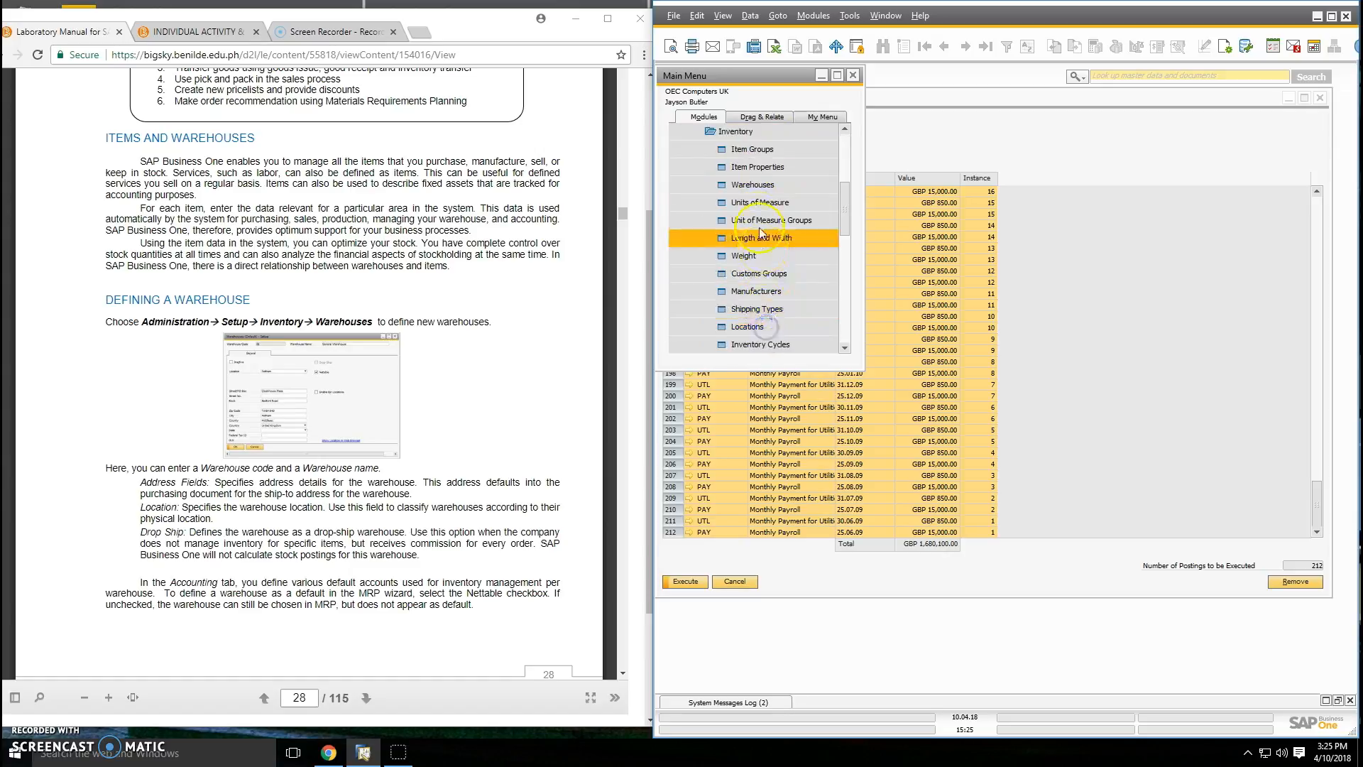
left_click(759, 186)
Step: Read the laboratory manual's sections on defining a warehouse, inventory transactions, and goods receipt and goods issue
scroll(237, 458, "down", 1)
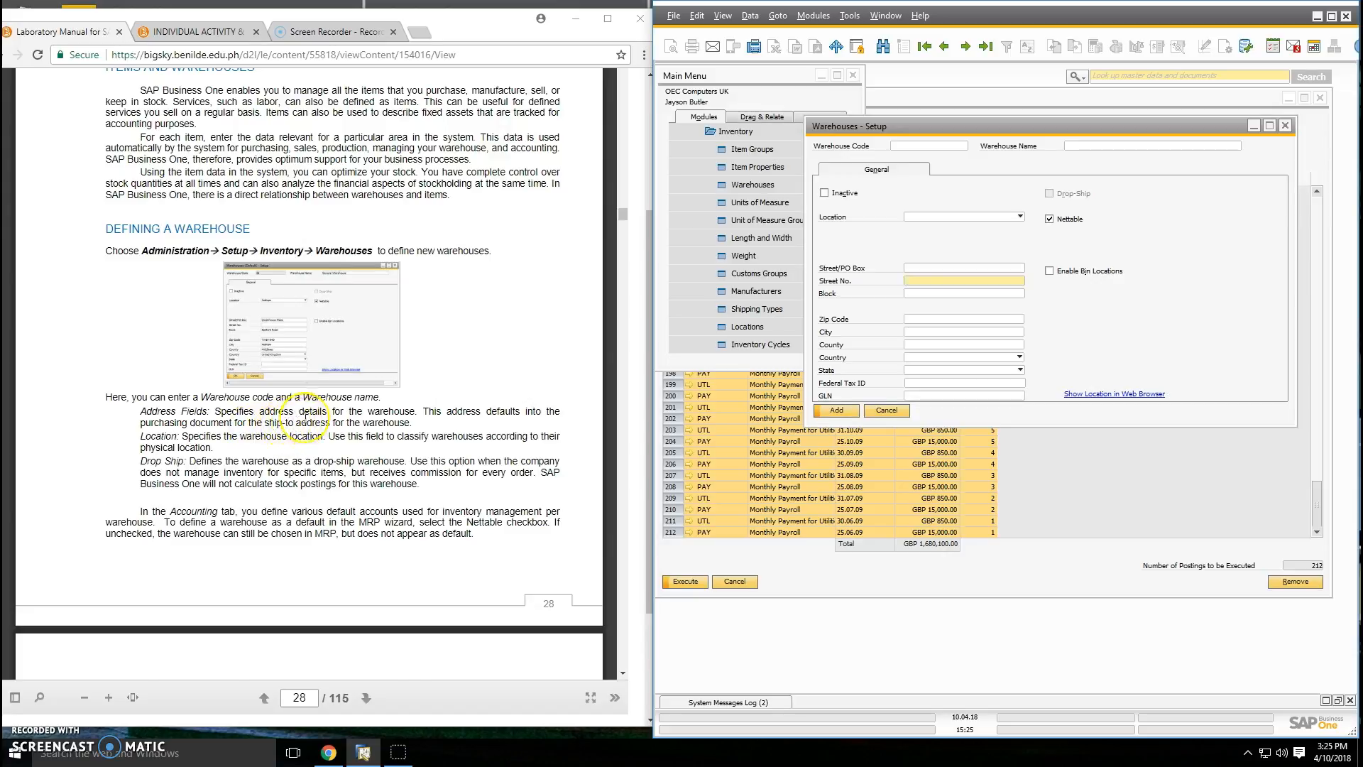
scroll(298, 421, "down", 1)
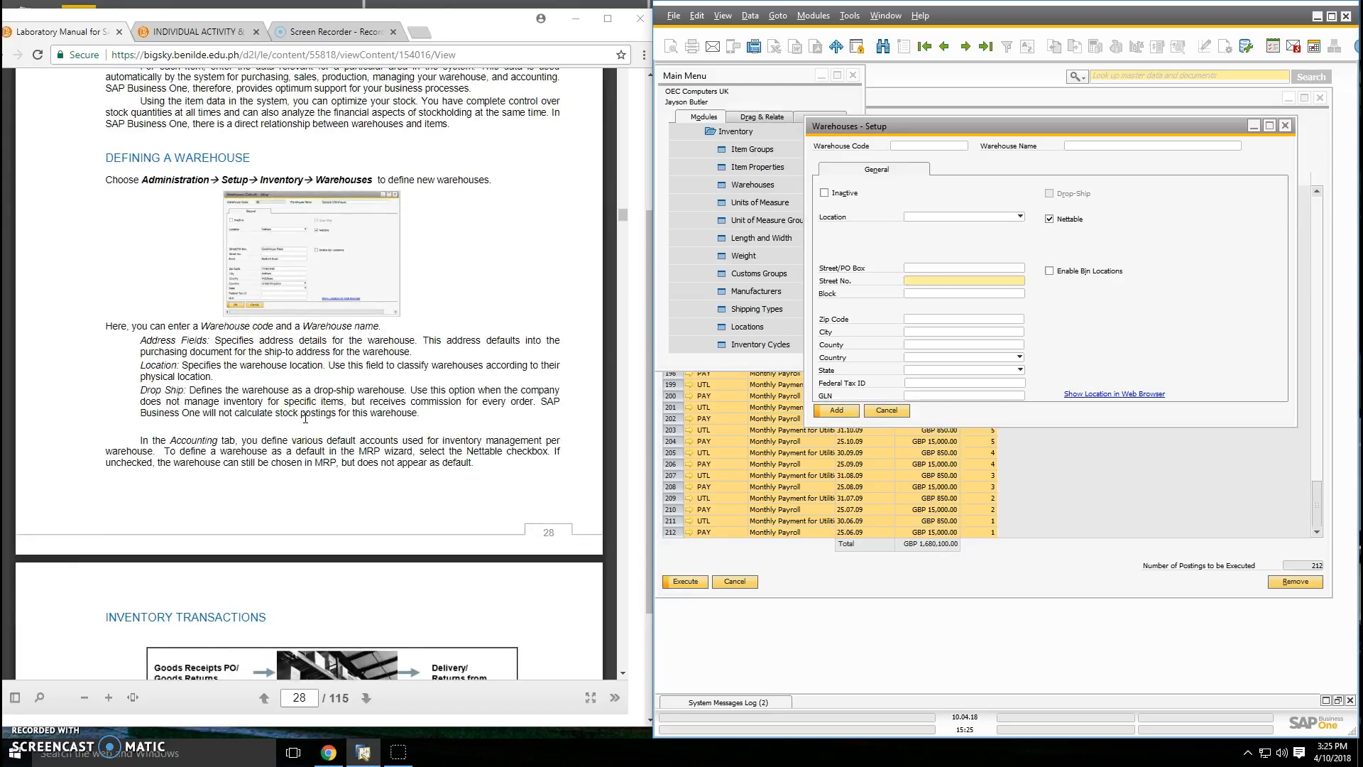
scroll(306, 417, "down", 1)
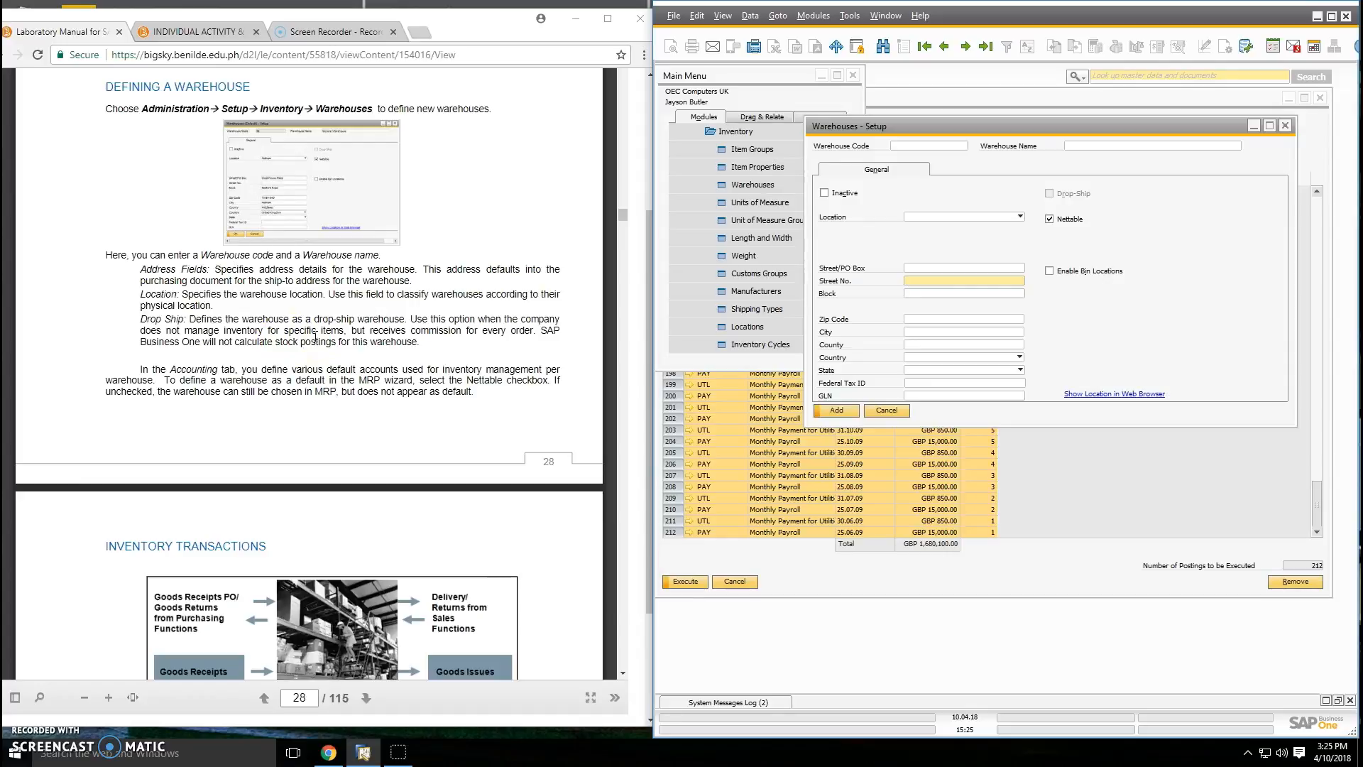
scroll(278, 347, "down", 1)
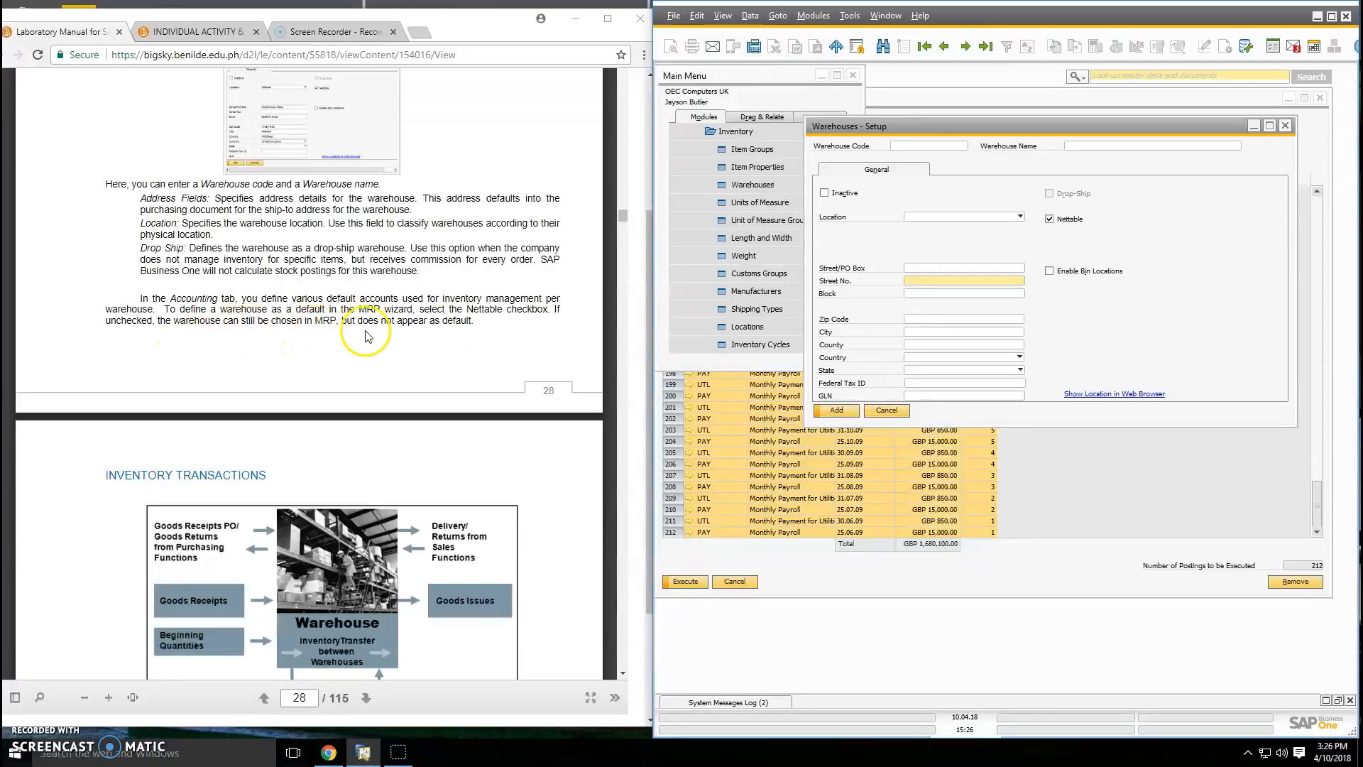
scroll(411, 334, "down", 3)
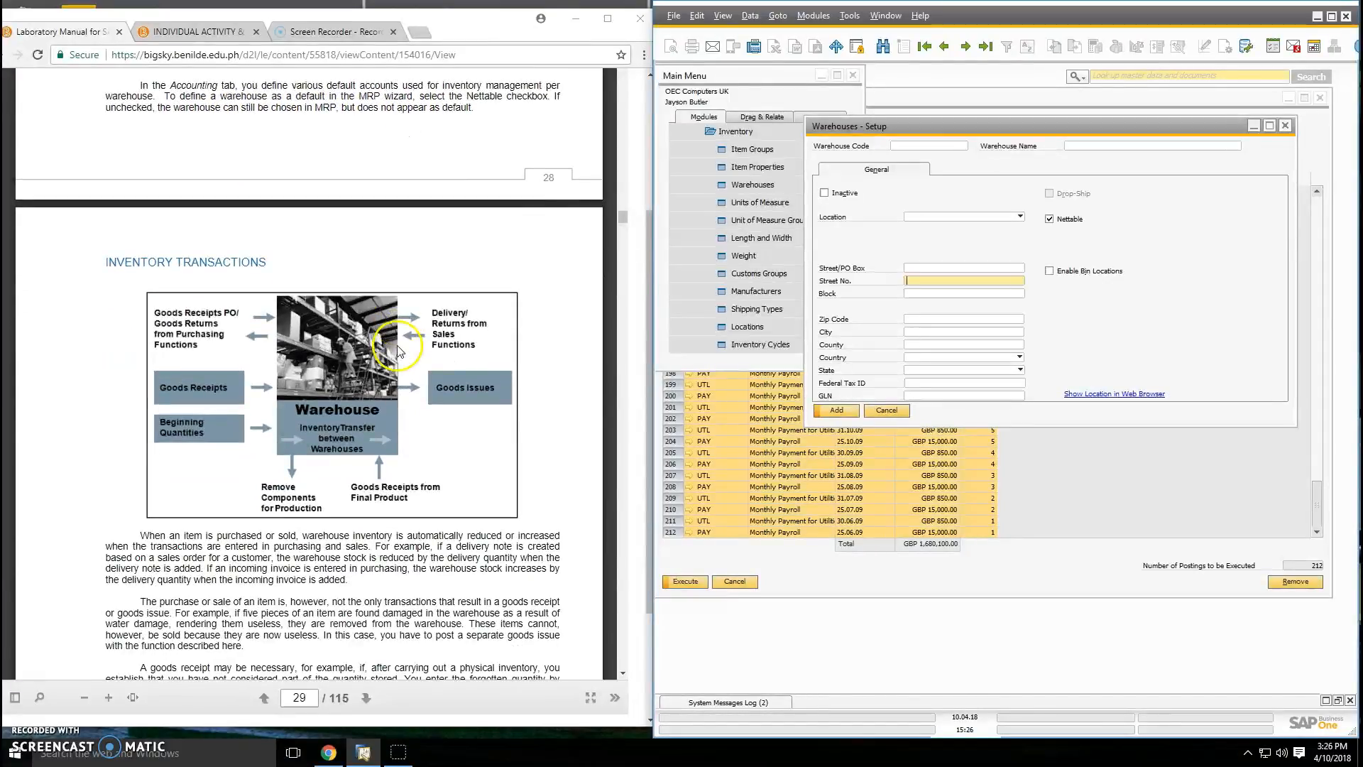
scroll(400, 350, "down", 1)
scroll(399, 351, "down", 1)
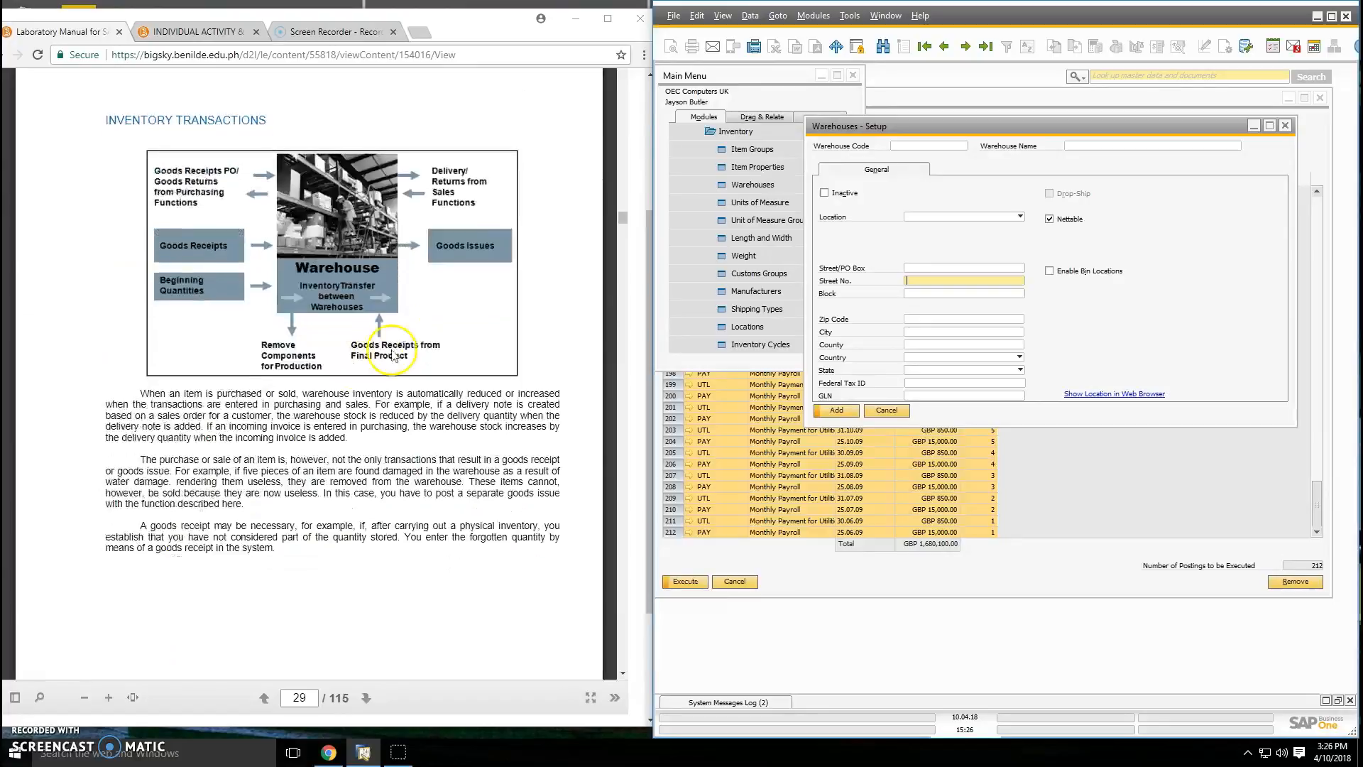
scroll(301, 388, "down", 1)
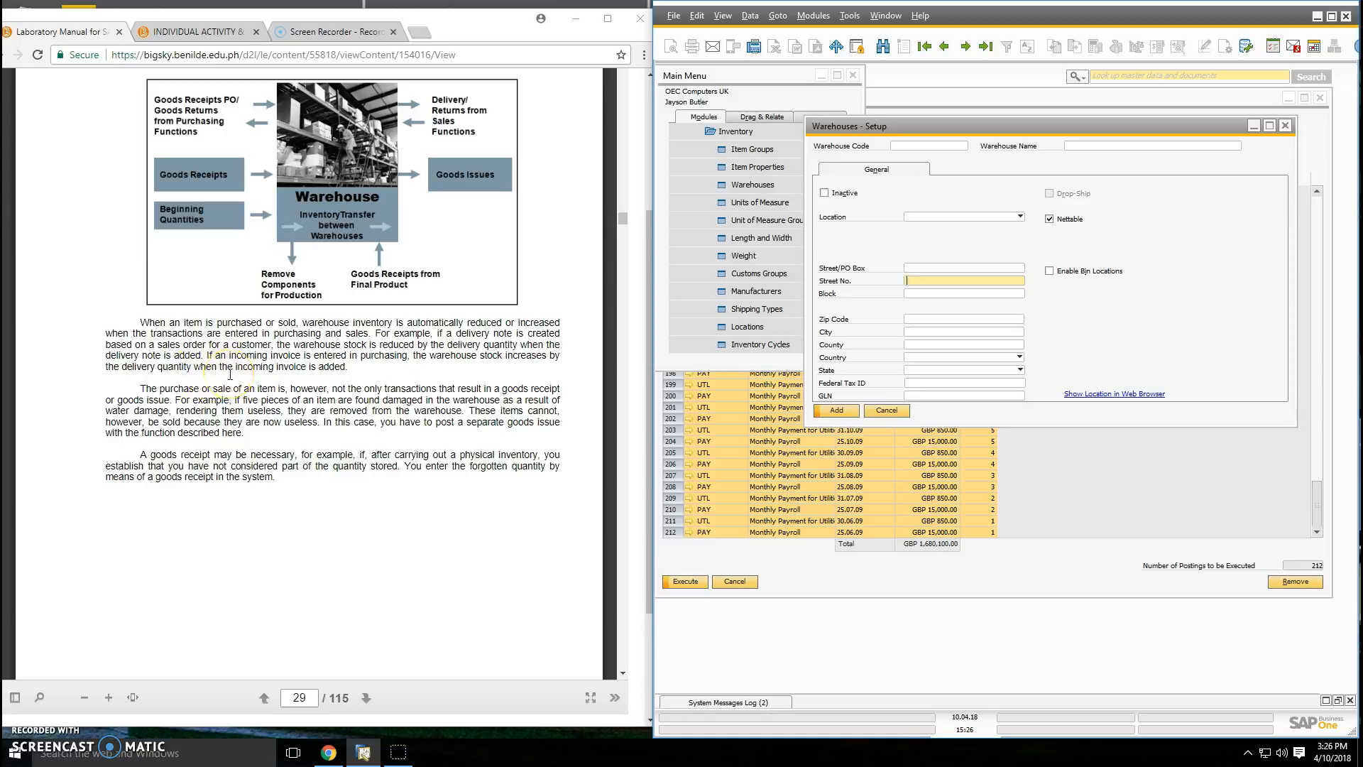
scroll(230, 374, "down", 1)
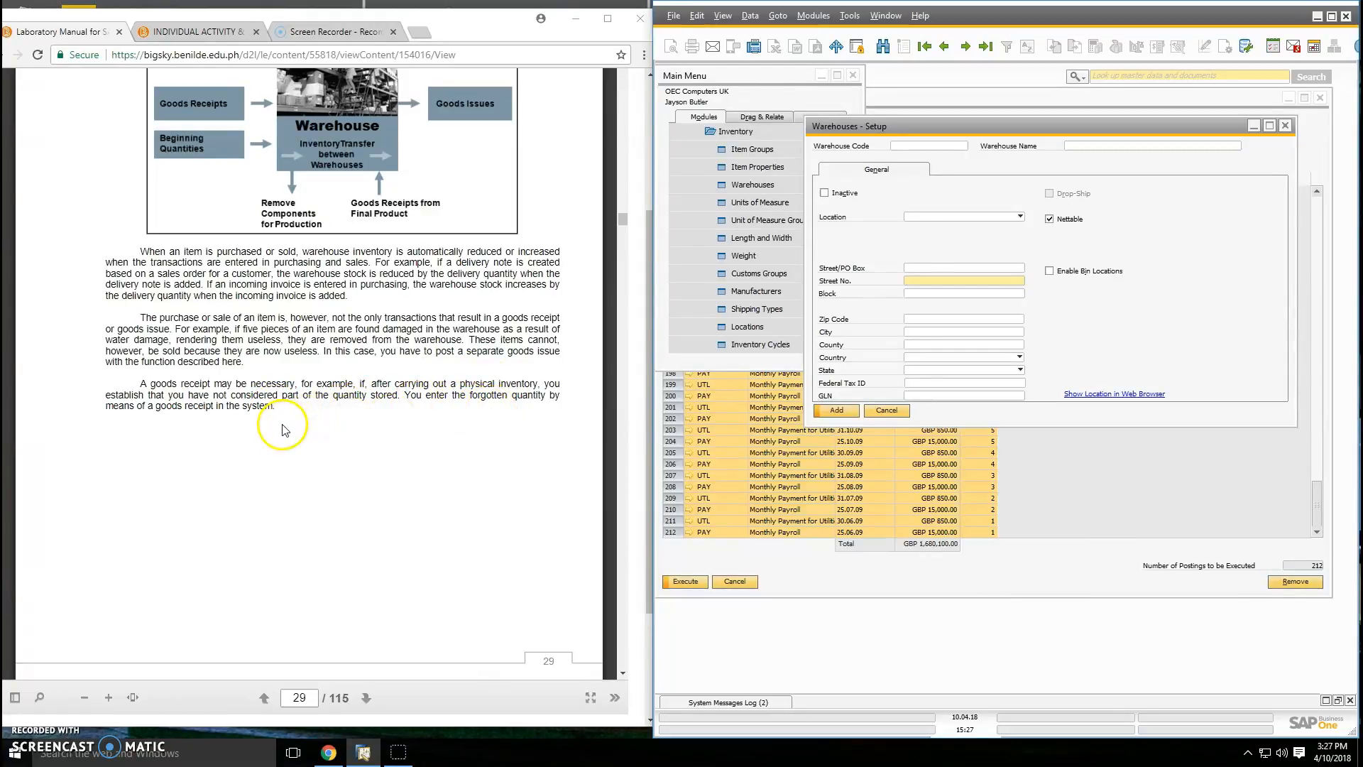
scroll(266, 425, "down", 7)
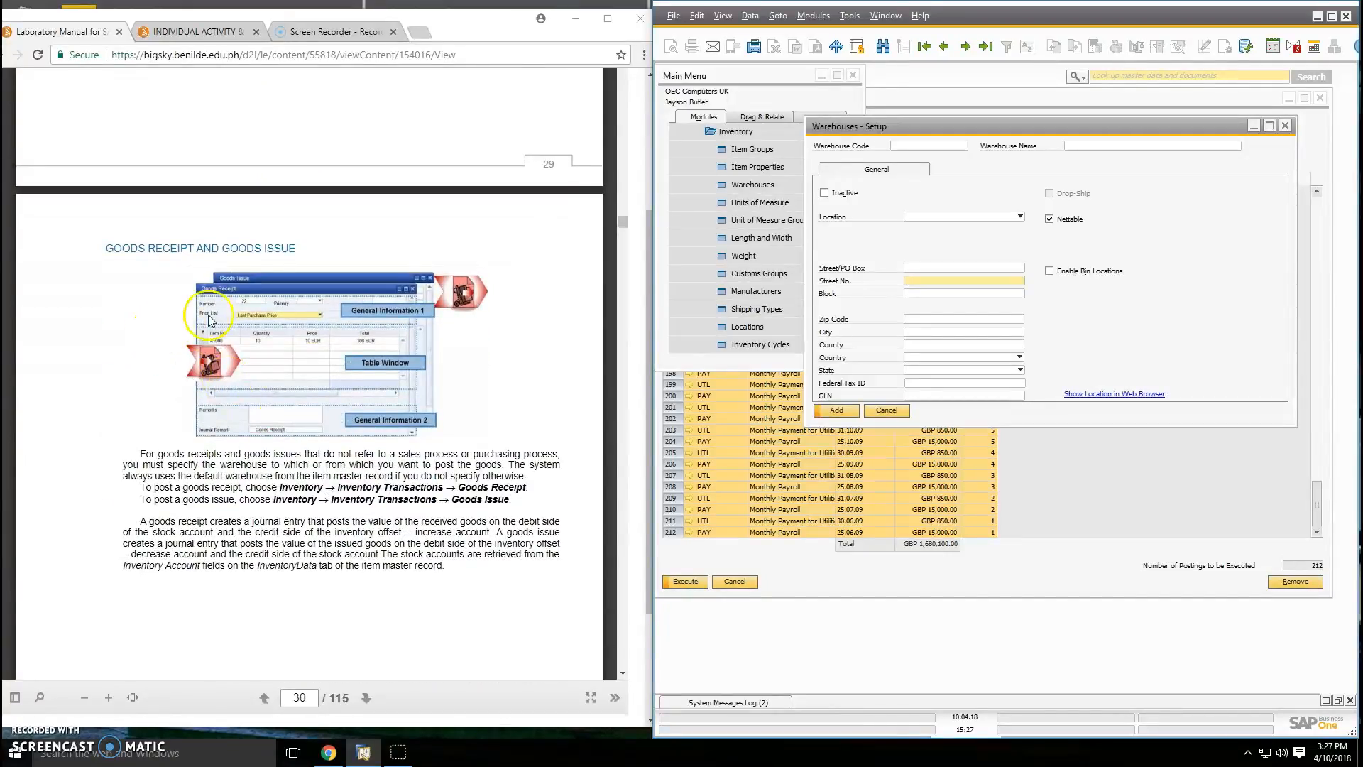
scroll(289, 384, "down", 1)
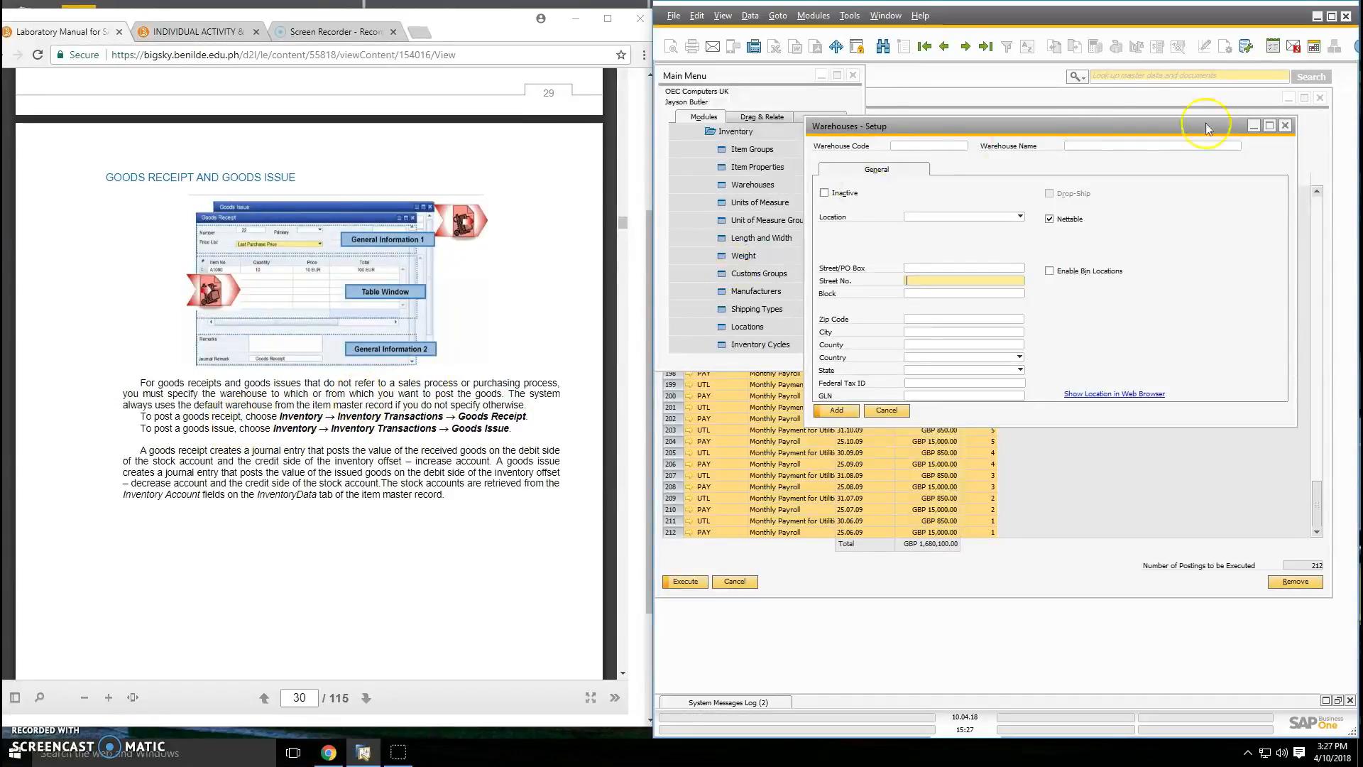
Step: Close the warehouse setup form and open a blank Goods Receipt among the inventory transactions
left_click(1284, 125)
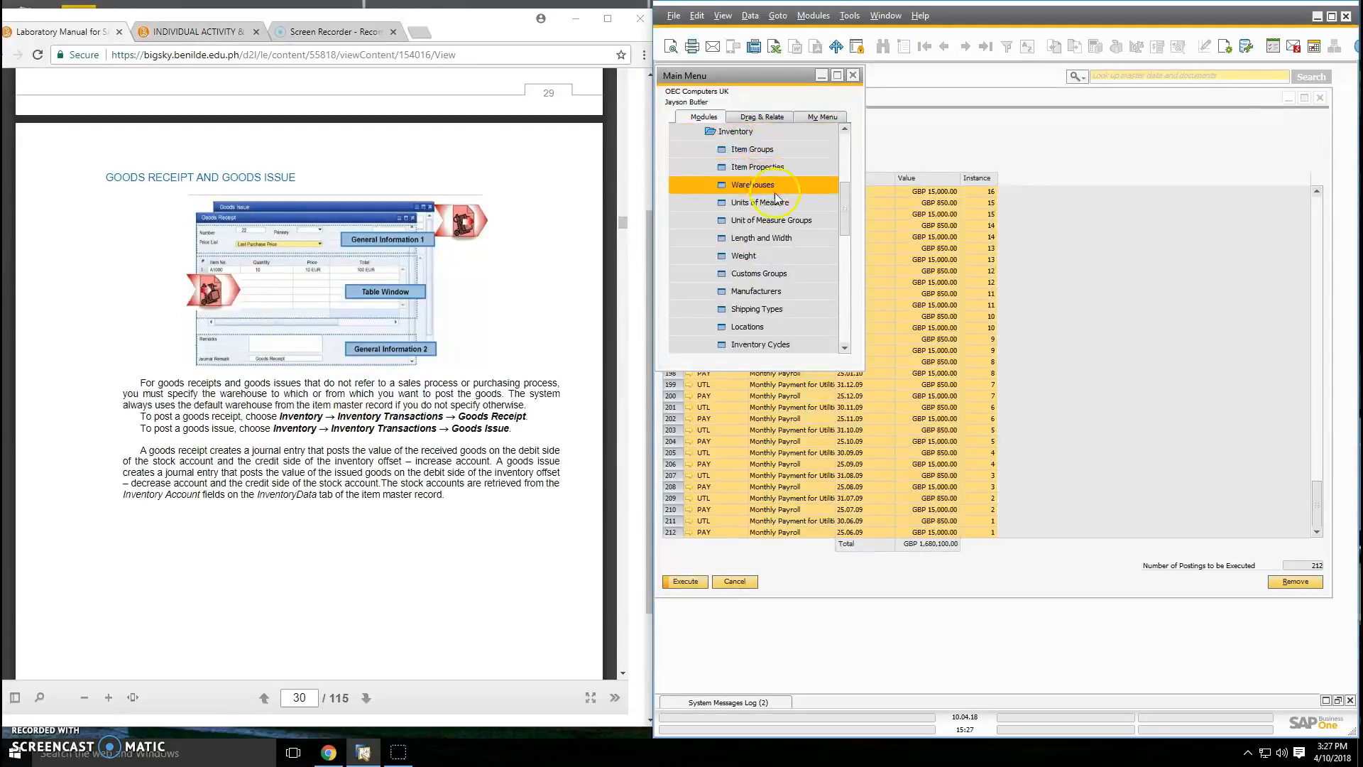
scroll(776, 199, "down", 5)
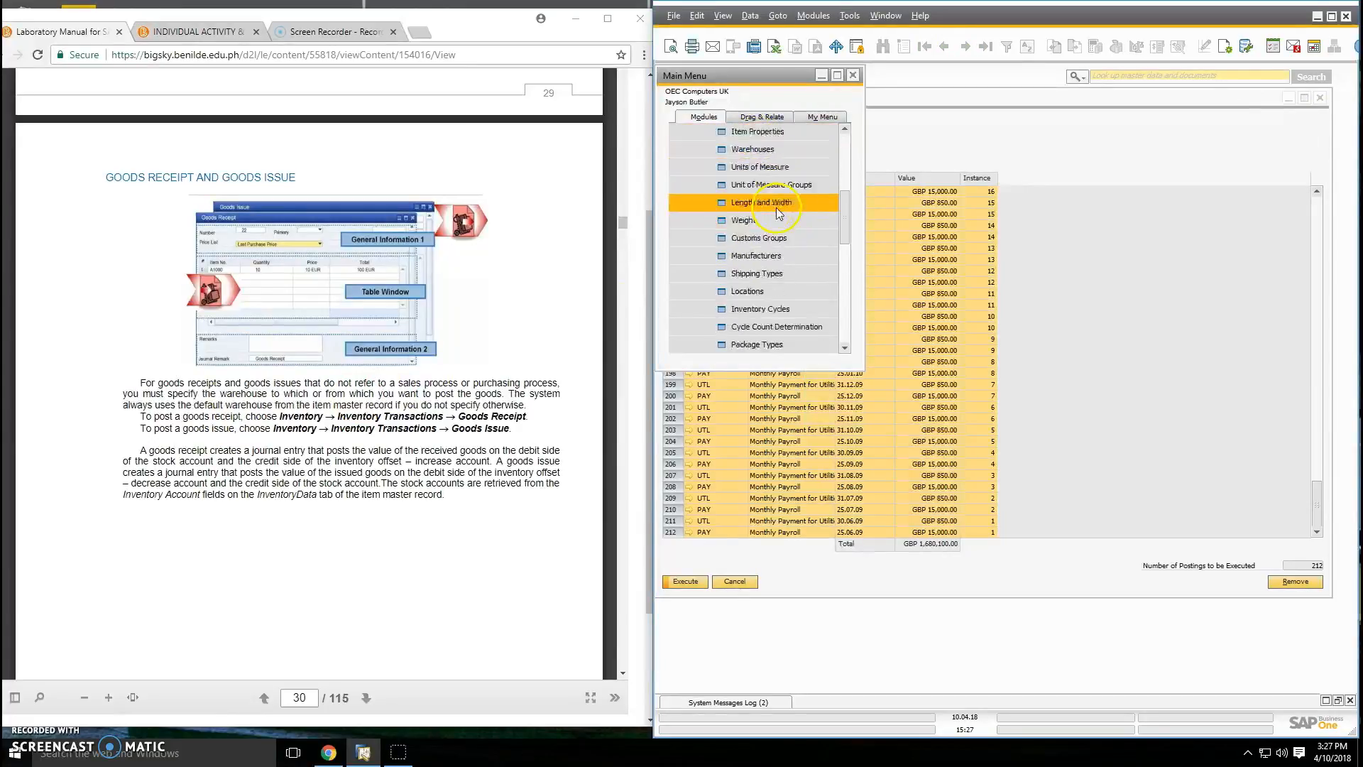
scroll(777, 208, "up", 15)
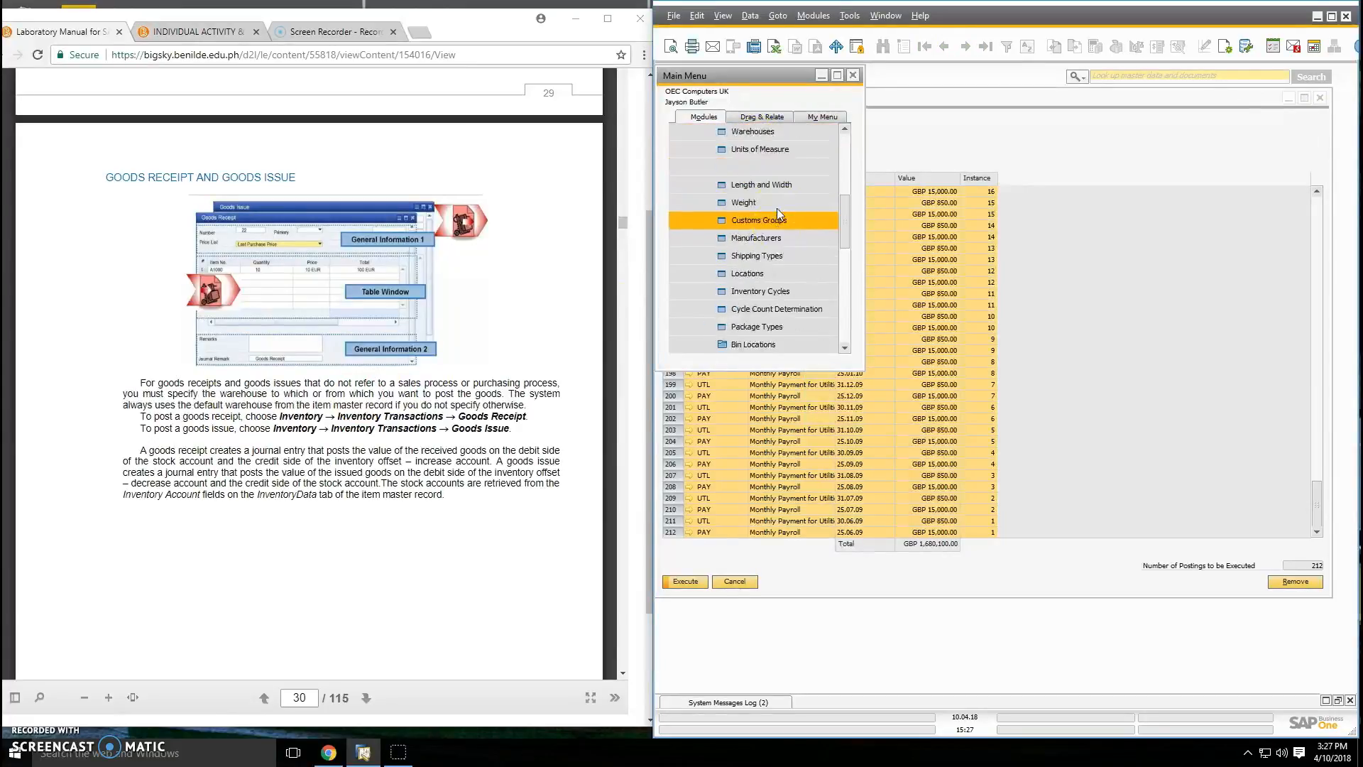
scroll(774, 202, "up", 3)
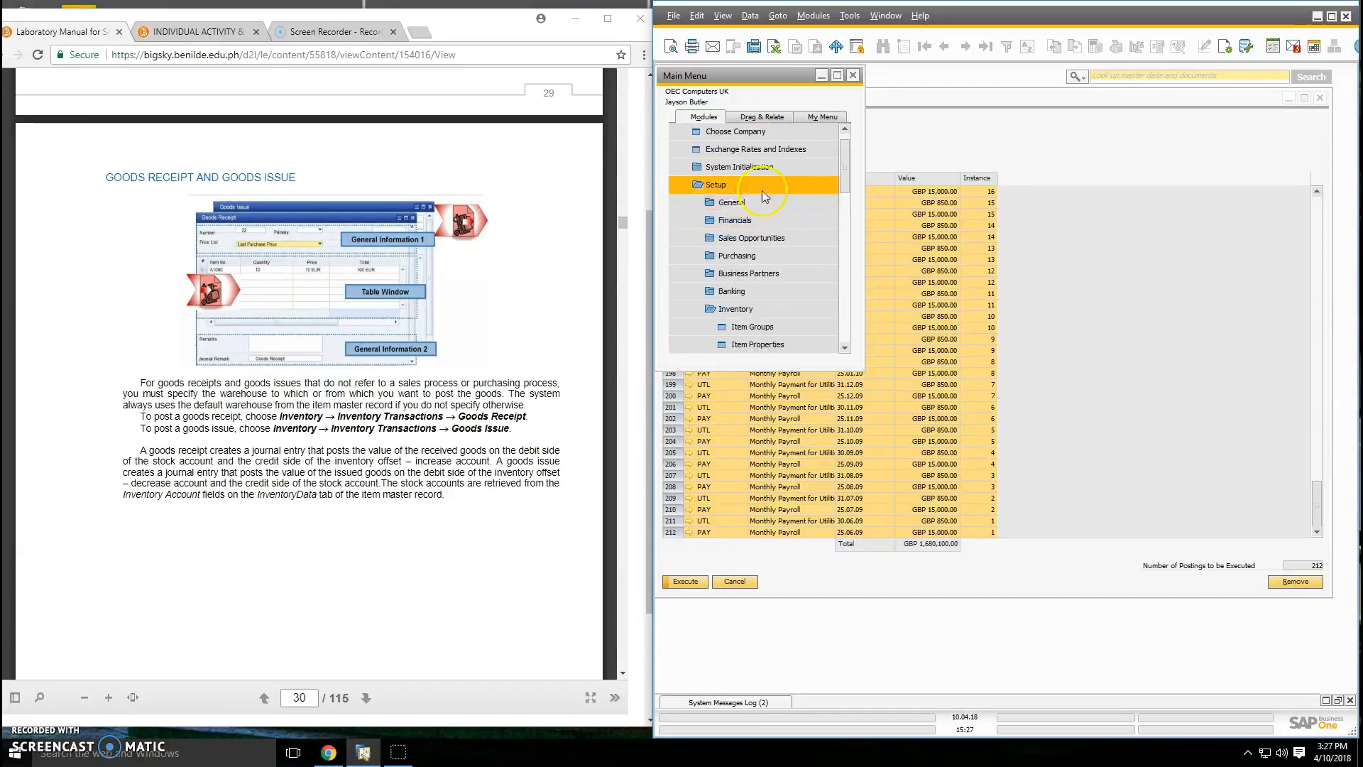
left_click(741, 131)
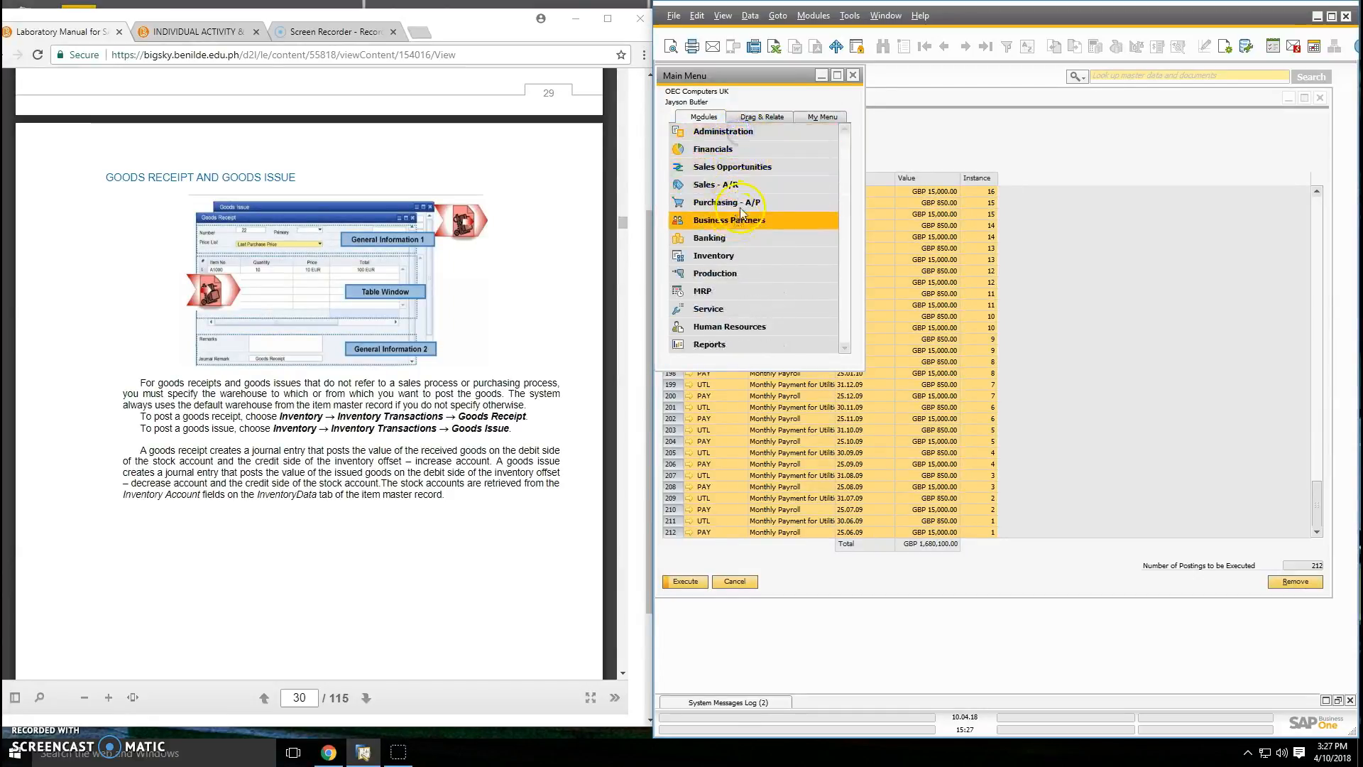
left_click(734, 256)
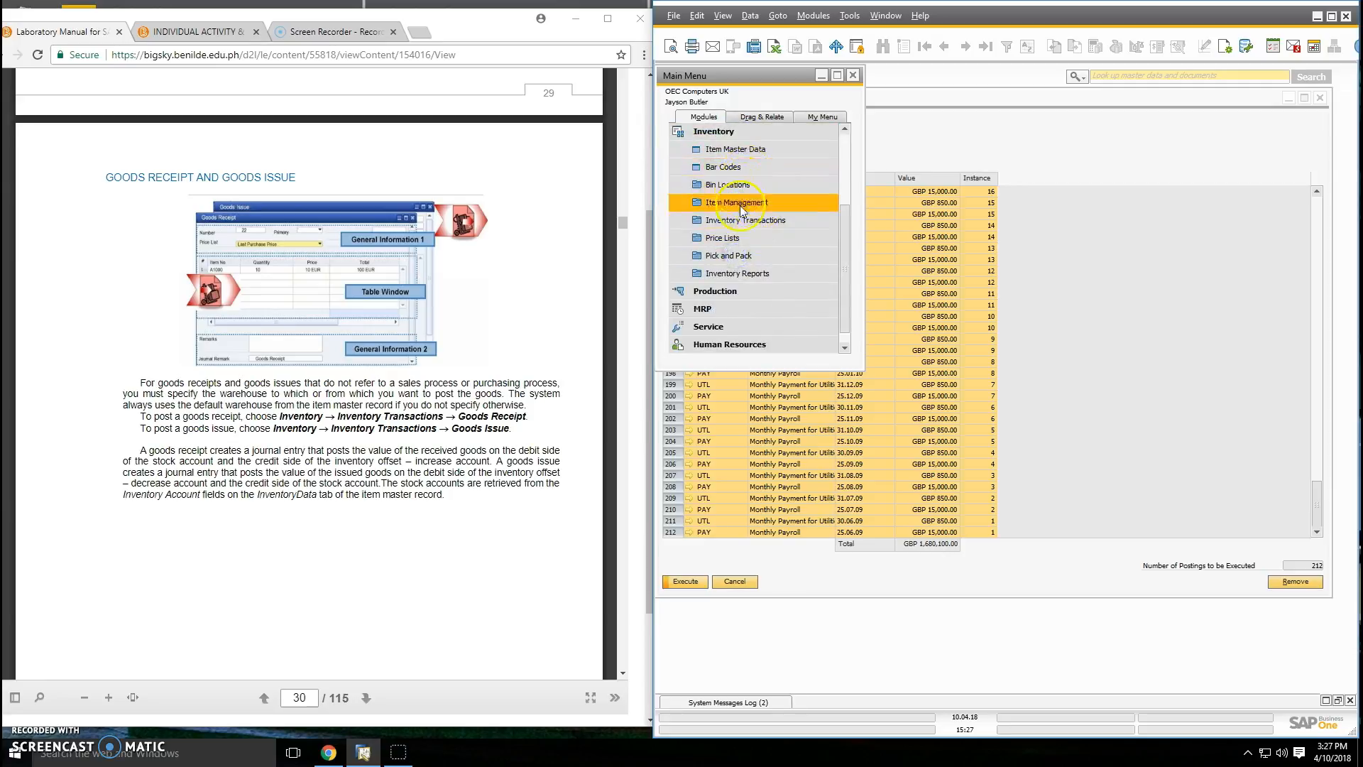
left_click(761, 223)
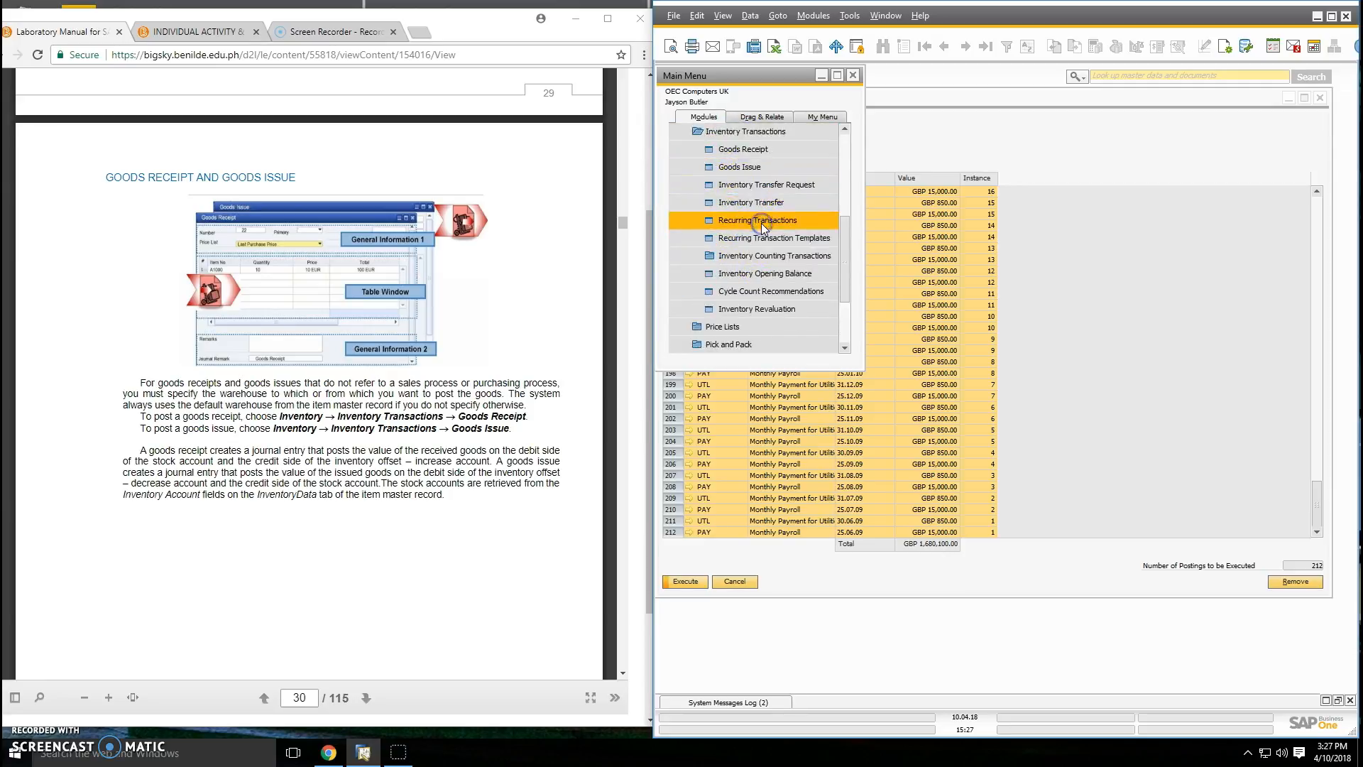
left_click(767, 194)
left_click(756, 149)
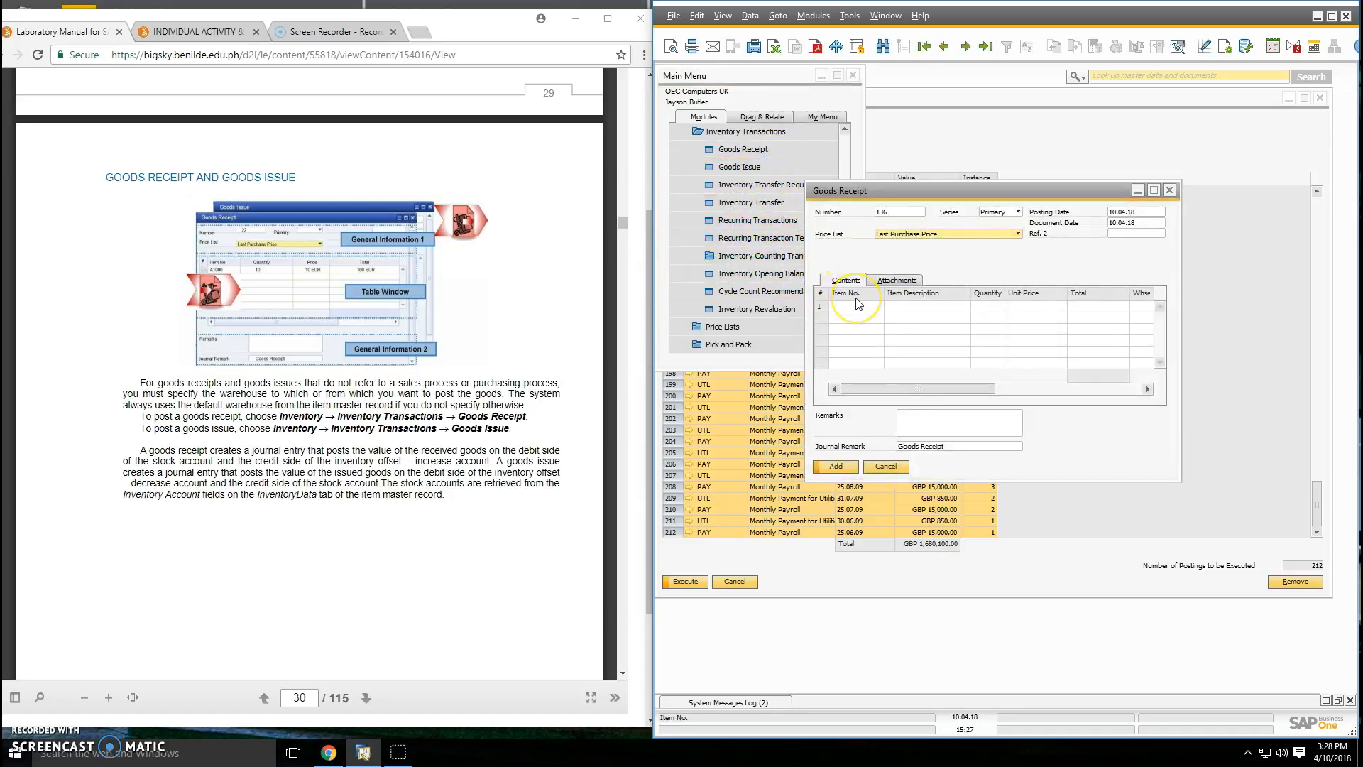
Step: Close the Goods Receipt without adding it and open a blank Goods Issue among the inventory transactions
left_click(1162, 191)
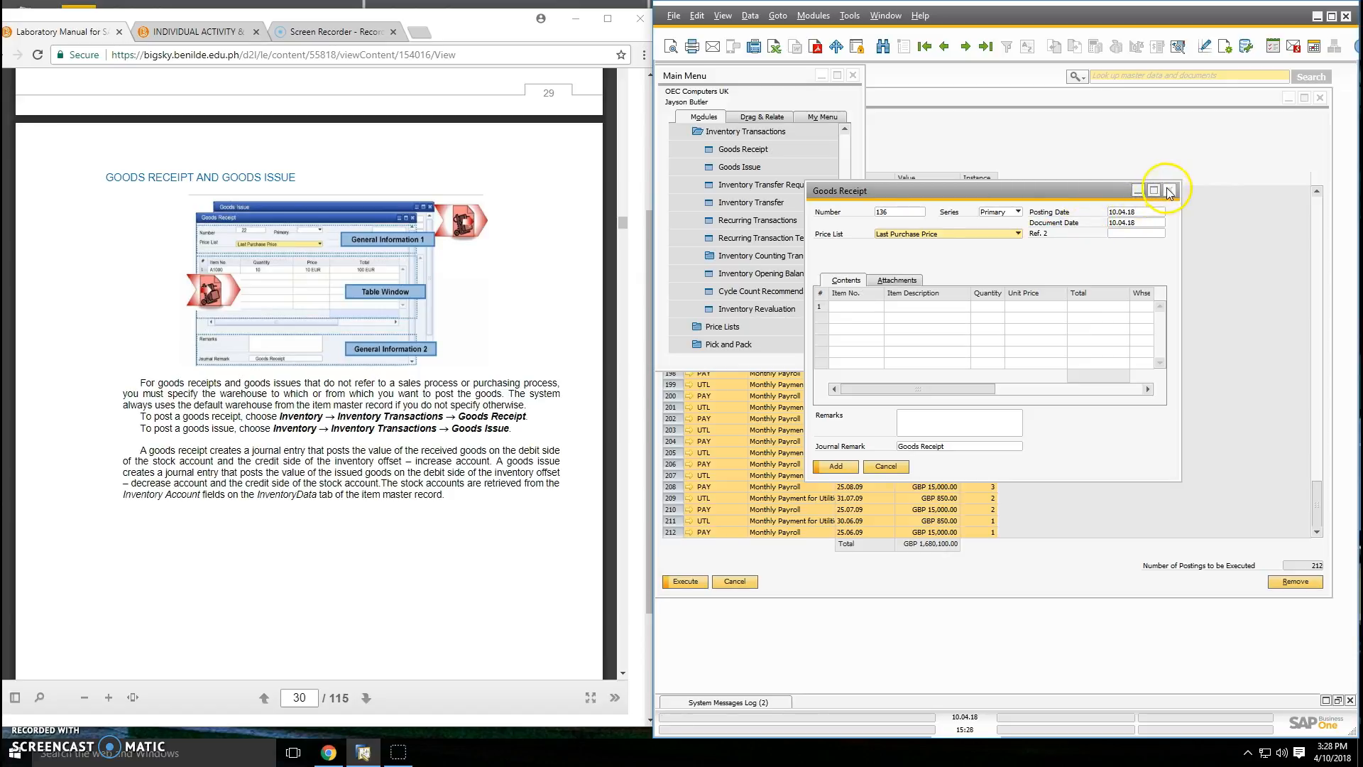
left_click(1170, 190)
scroll(767, 185, "up", 3)
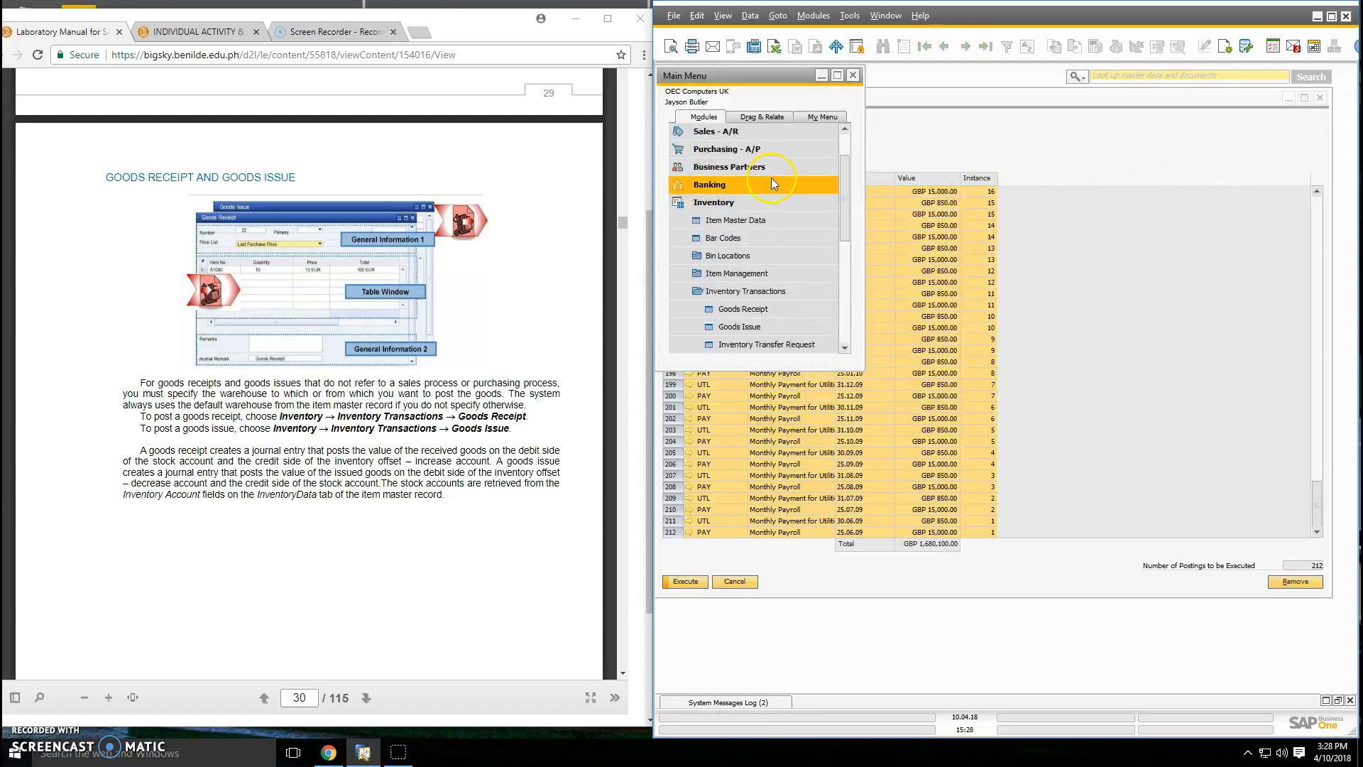
scroll(752, 206, "down", 1)
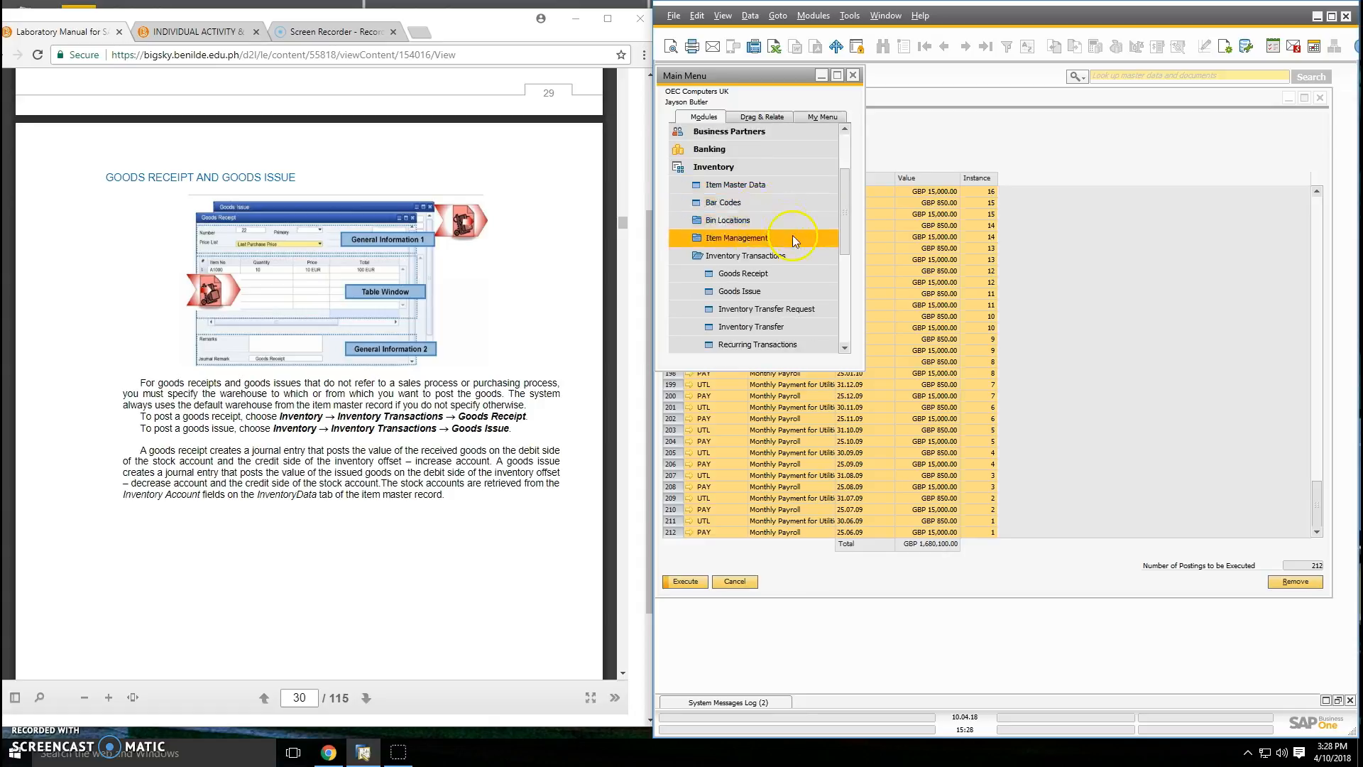
scroll(790, 239, "down", 1)
left_click(782, 257)
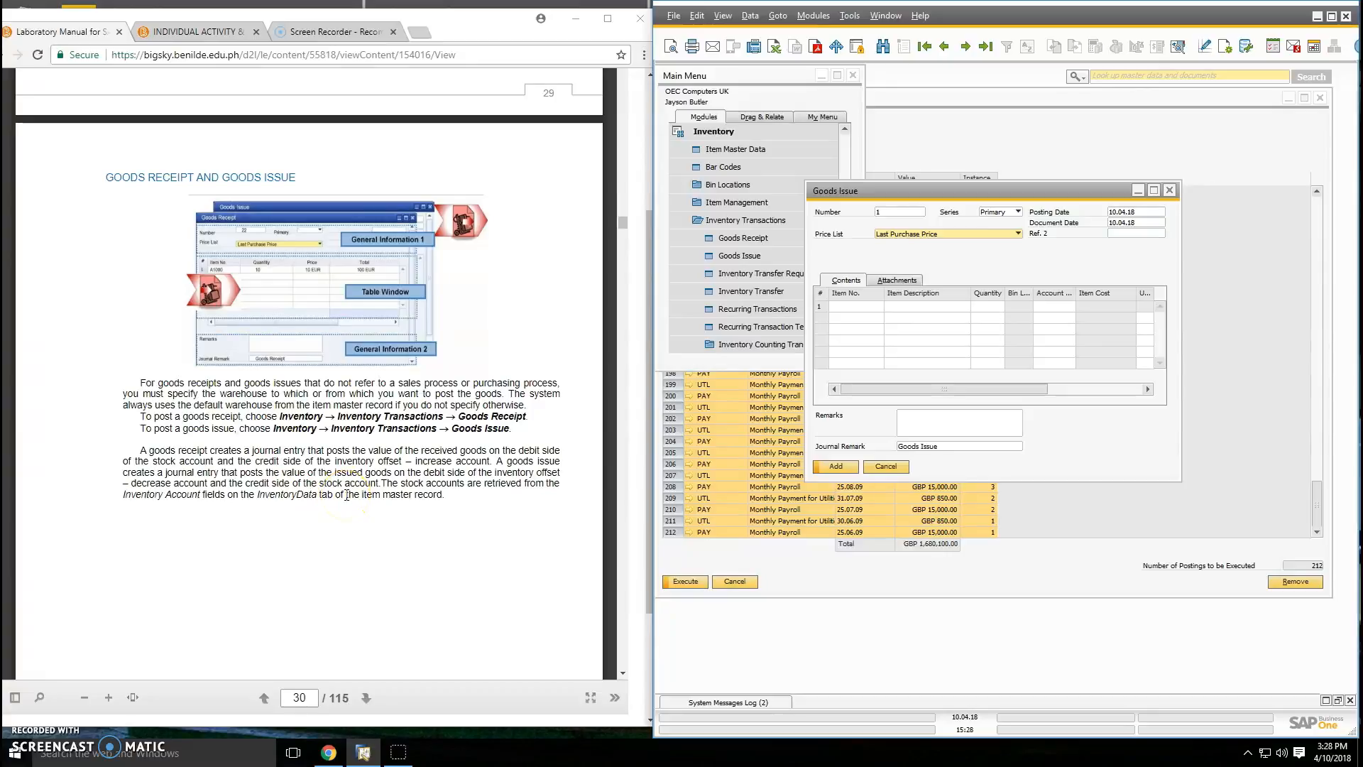
Step: Read the manual's inventory transfer section, then replace the open Goods Issue form with a blank Inventory Transfer form
scroll(340, 501, "down", 9)
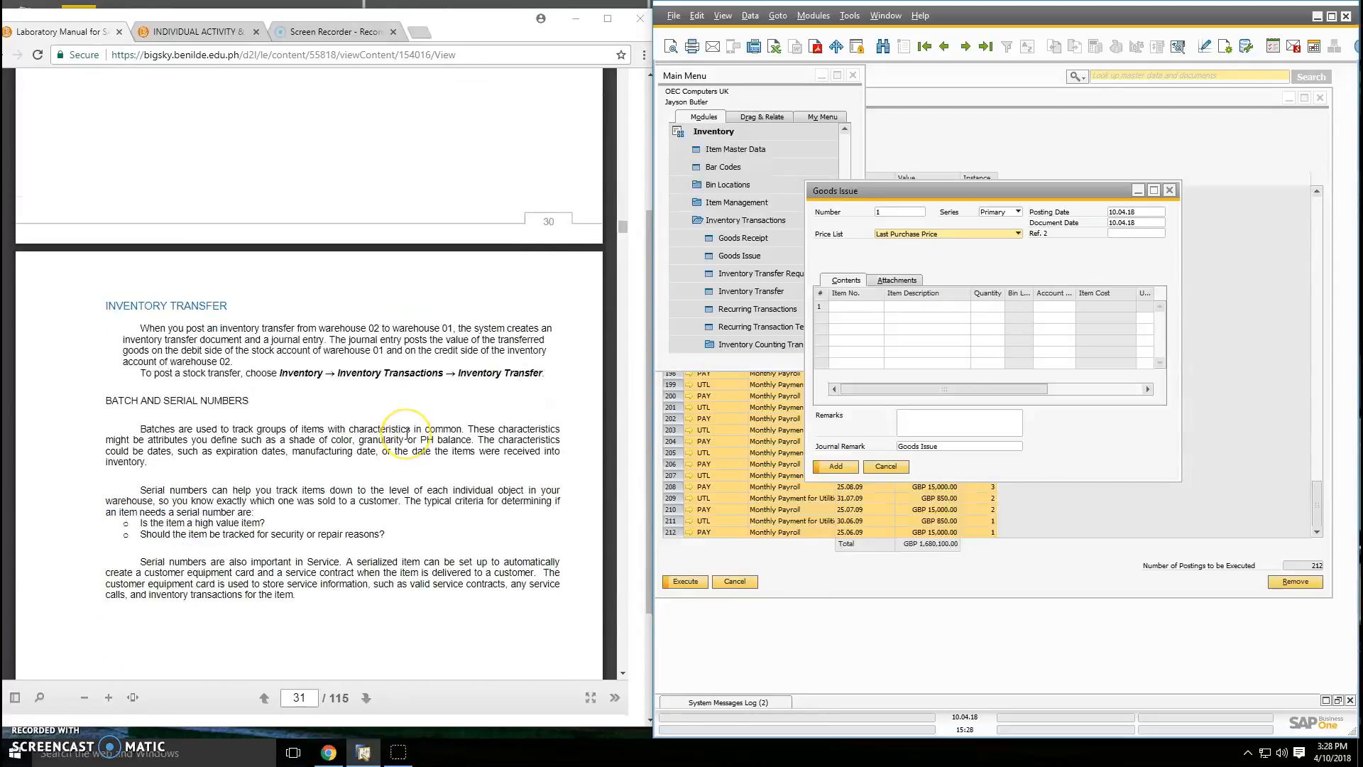
scroll(407, 435, "down", 1)
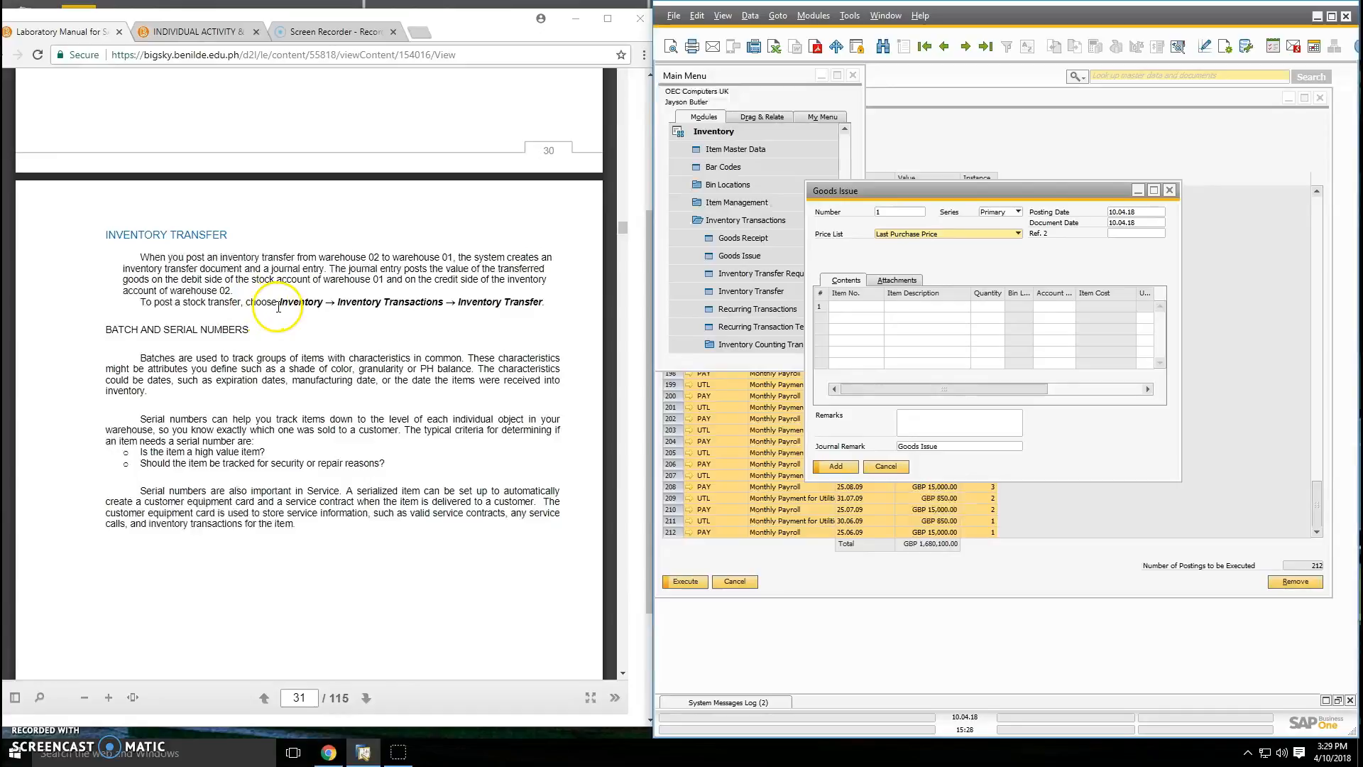
left_click(1169, 189)
scroll(596, 223, "up", 2)
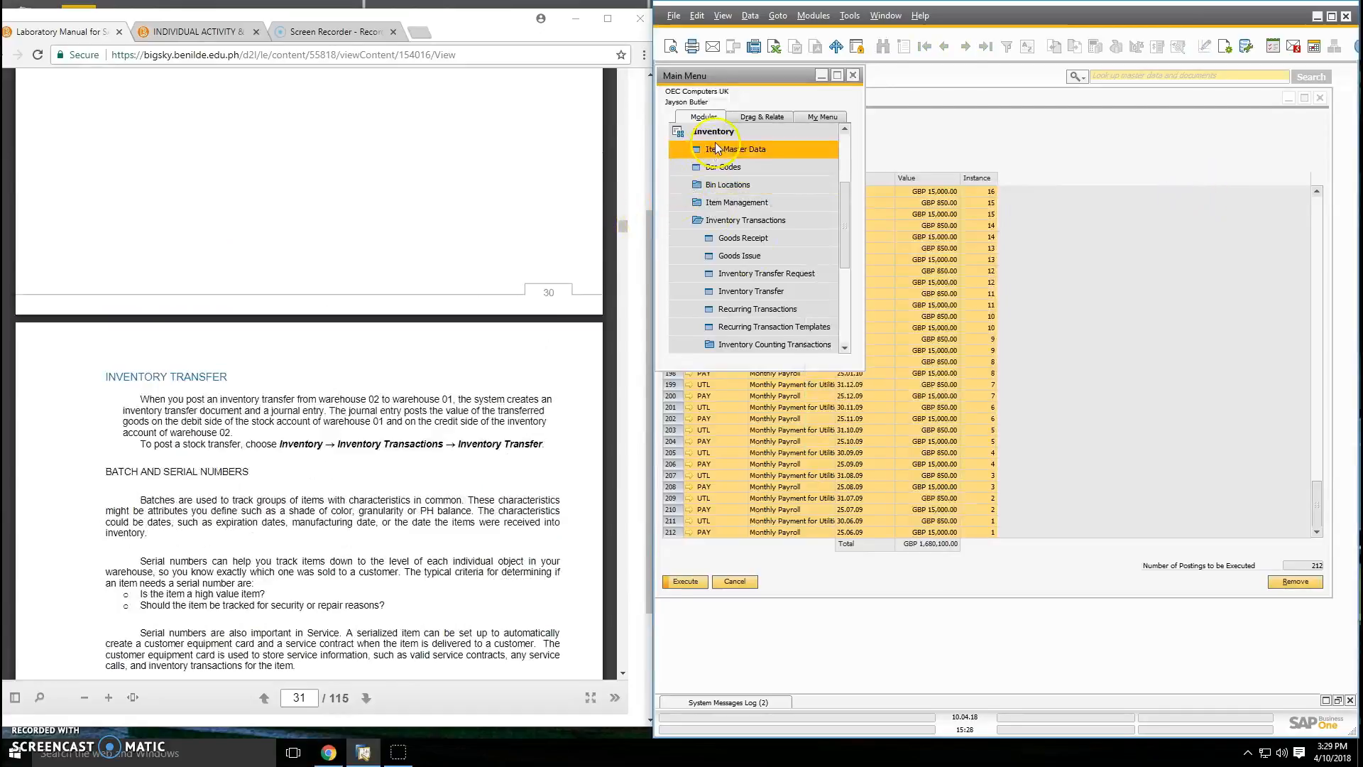
scroll(497, 397, "down", 2)
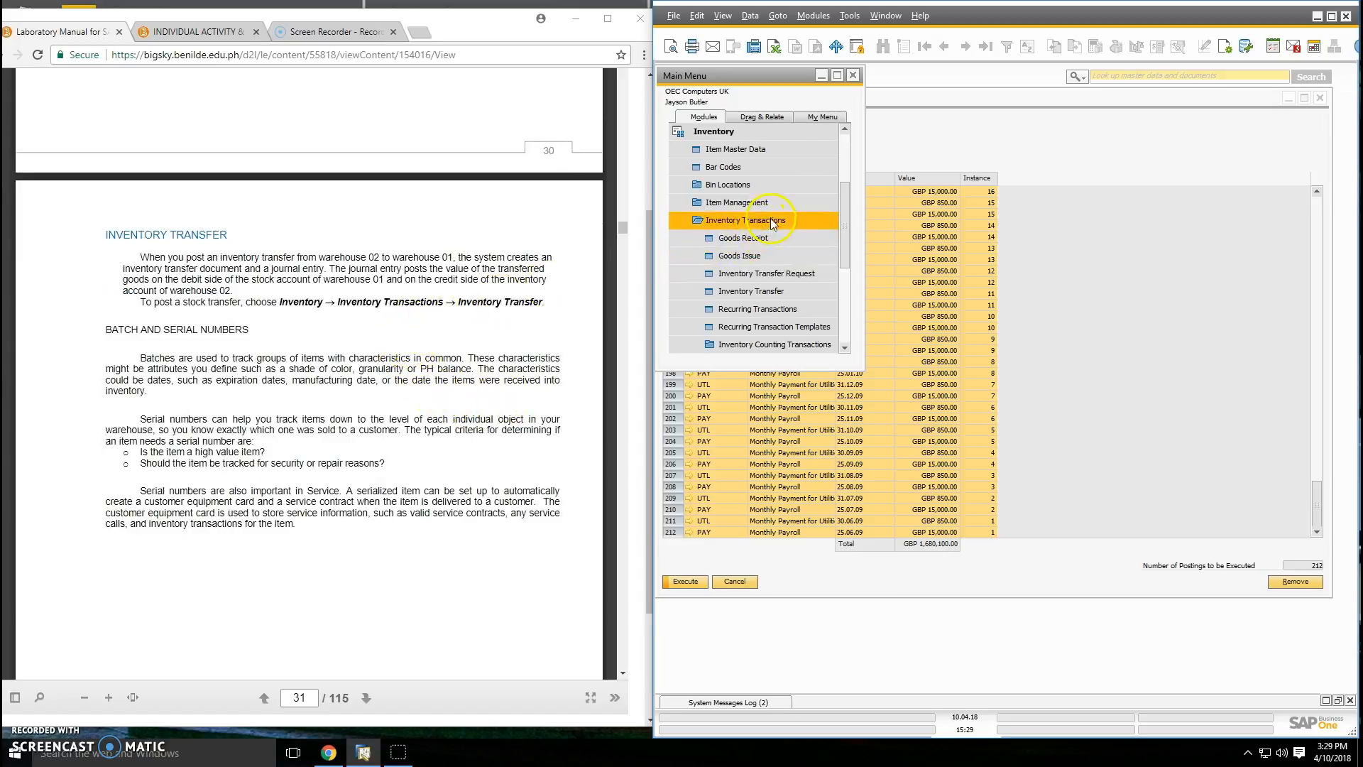
left_click(784, 290)
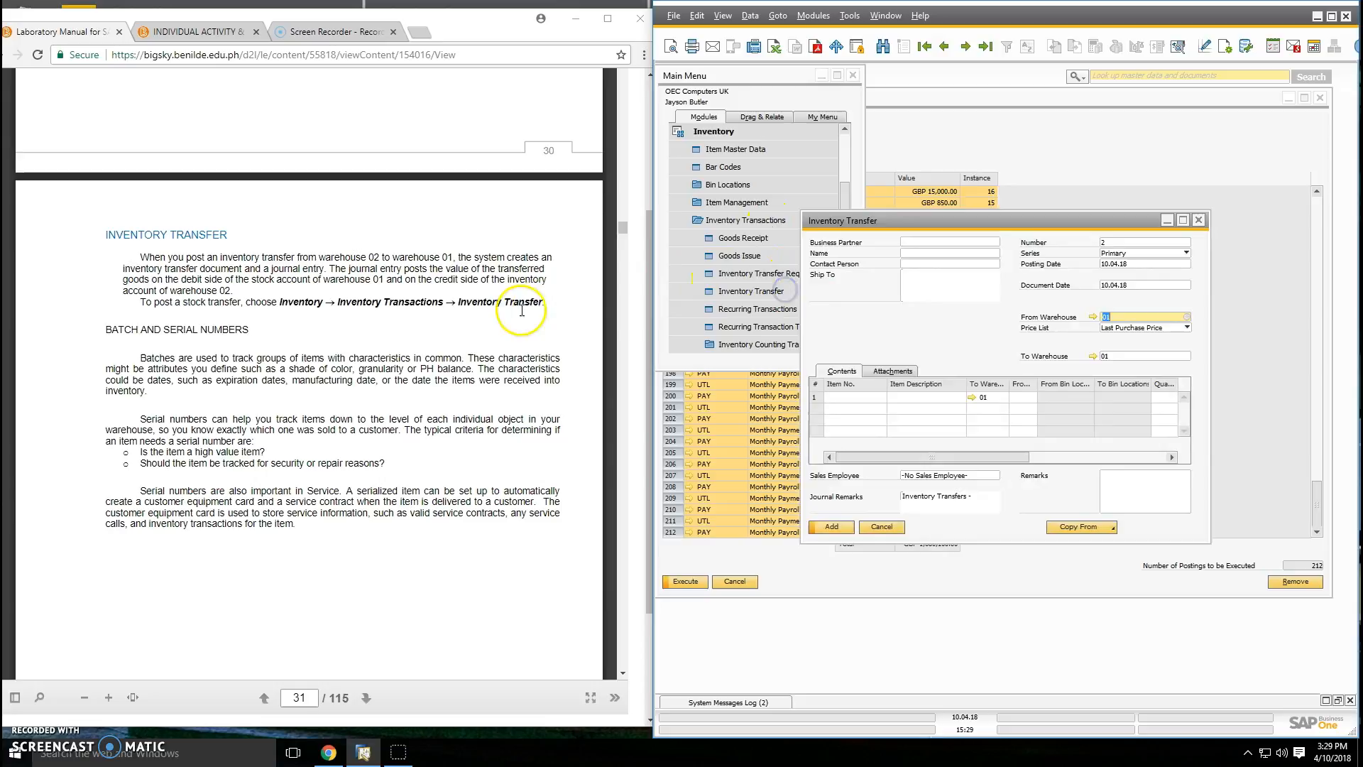
Step: Read the laboratory manual's section on batch and serial numbers through to its final paragraph on service
scroll(511, 312, "down", 1)
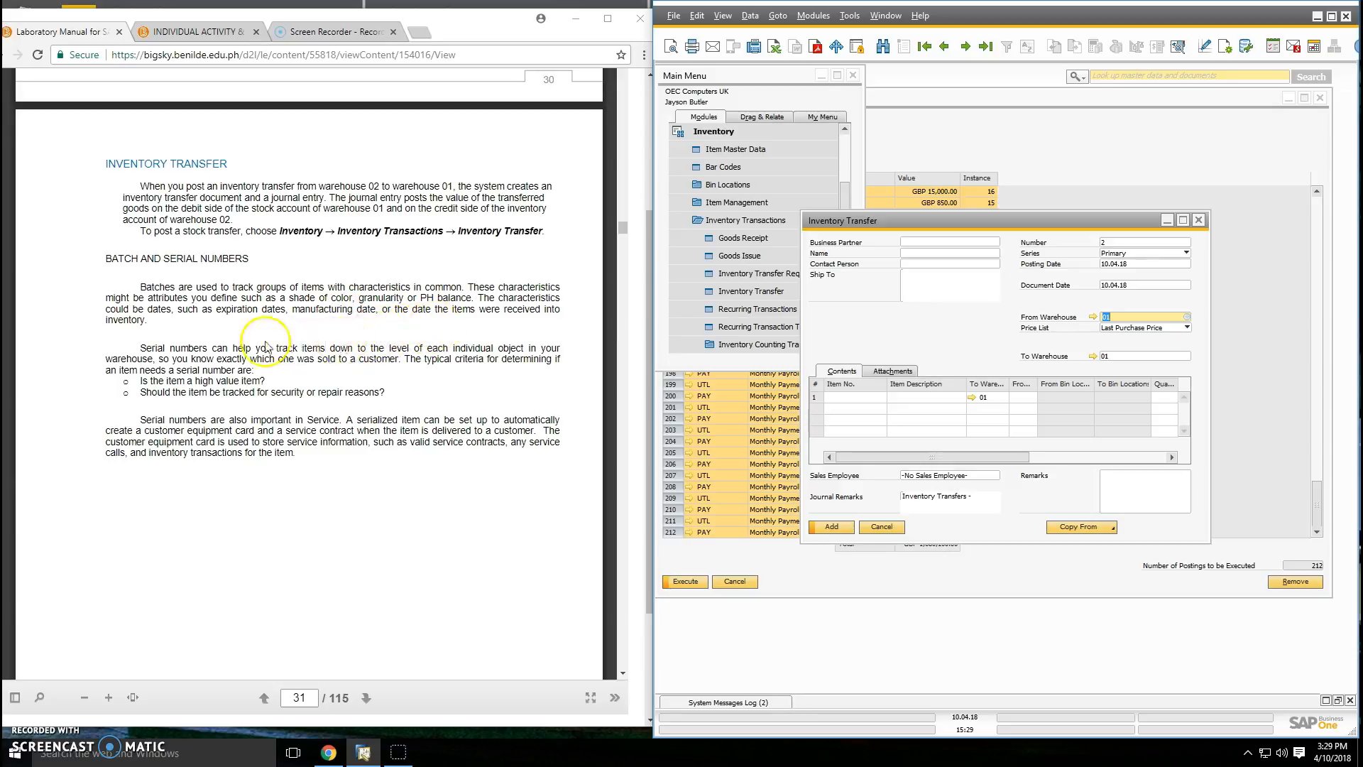
scroll(303, 333, "down", 1)
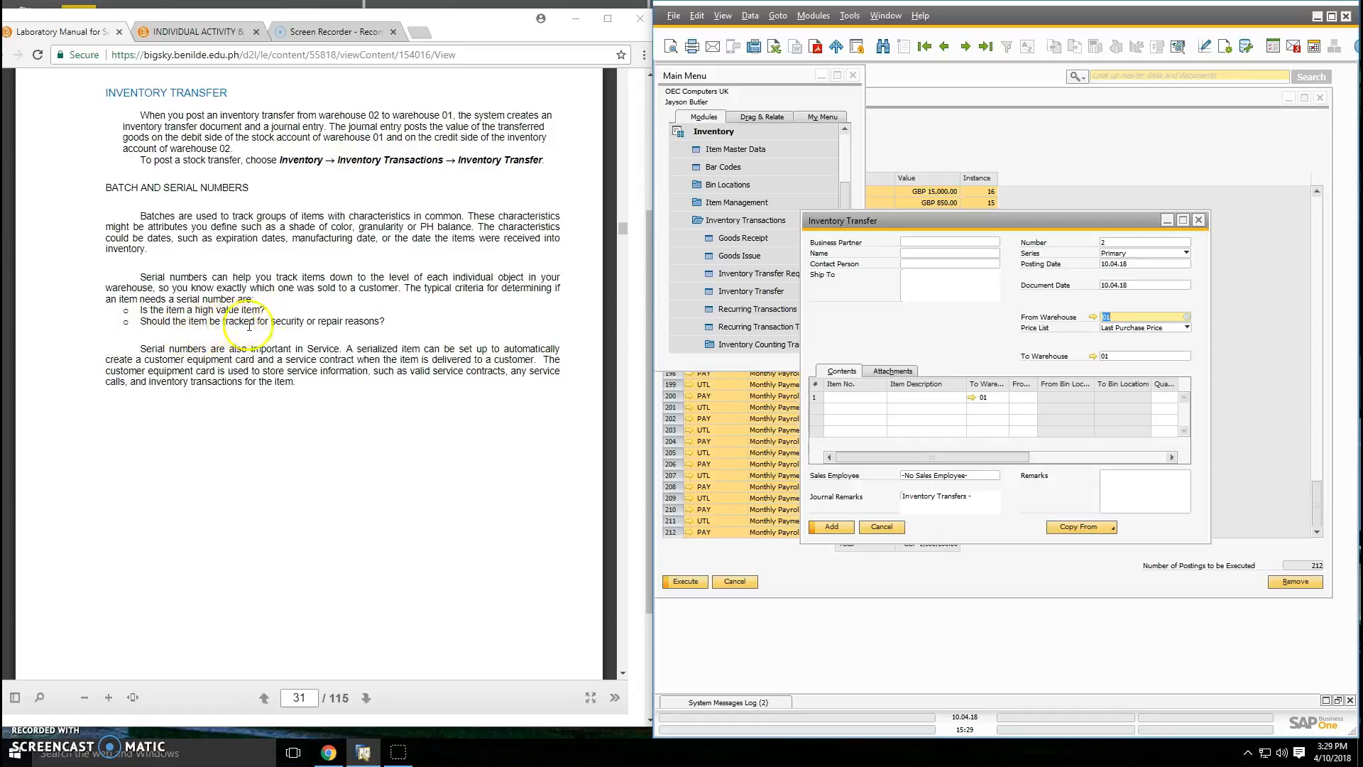
scroll(341, 330, "down", 1)
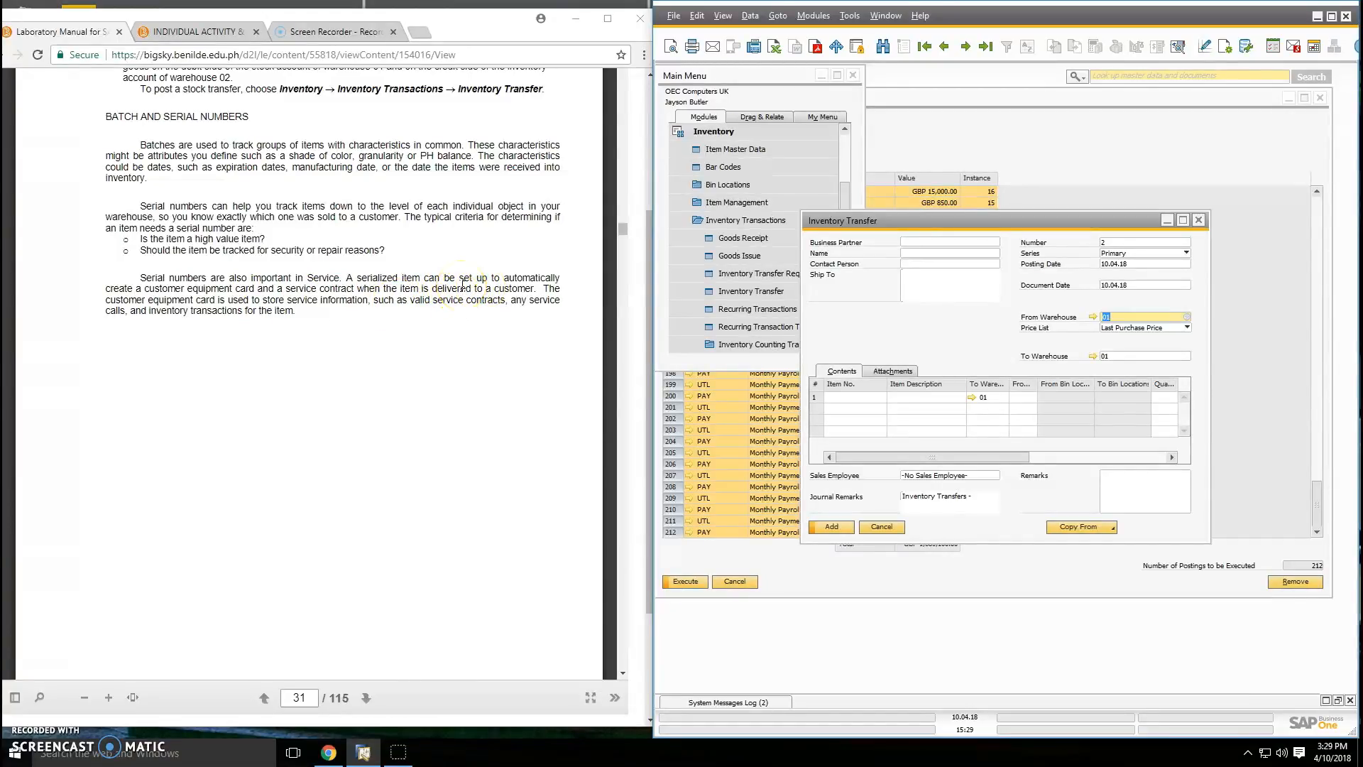
scroll(462, 285, "down", 1)
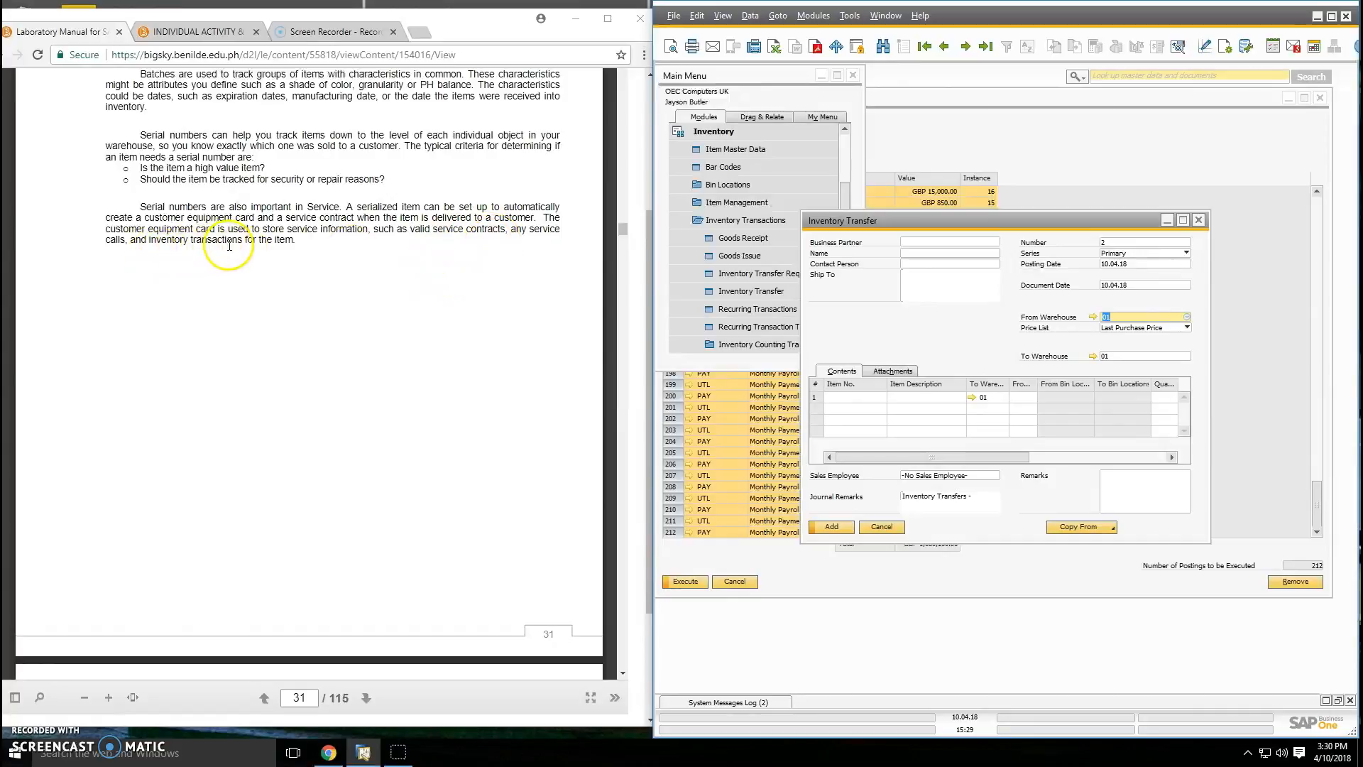
Step: Read the laboratory manual's Pricelist and Discounts overview on page 32 through to its paragraph on special prices
scroll(277, 252, "down", 6)
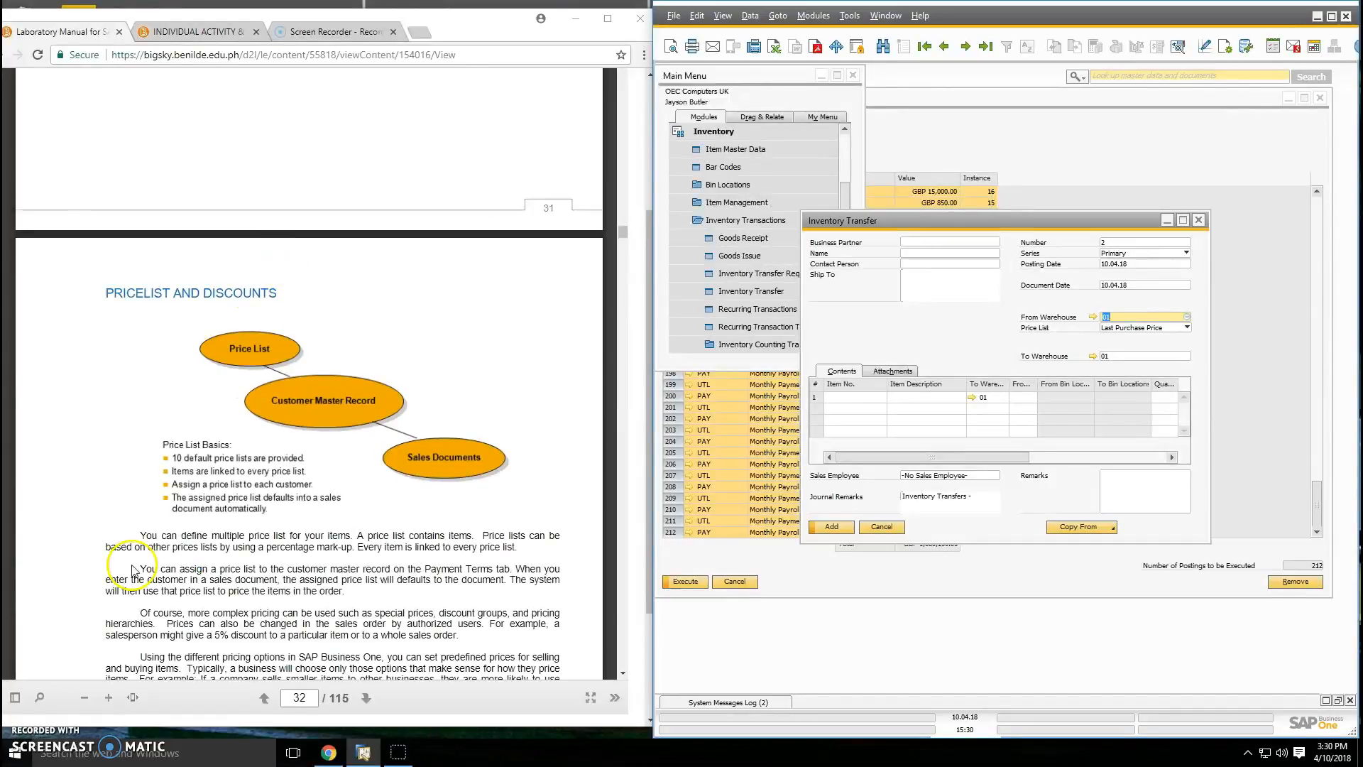
scroll(228, 122, "down", 2)
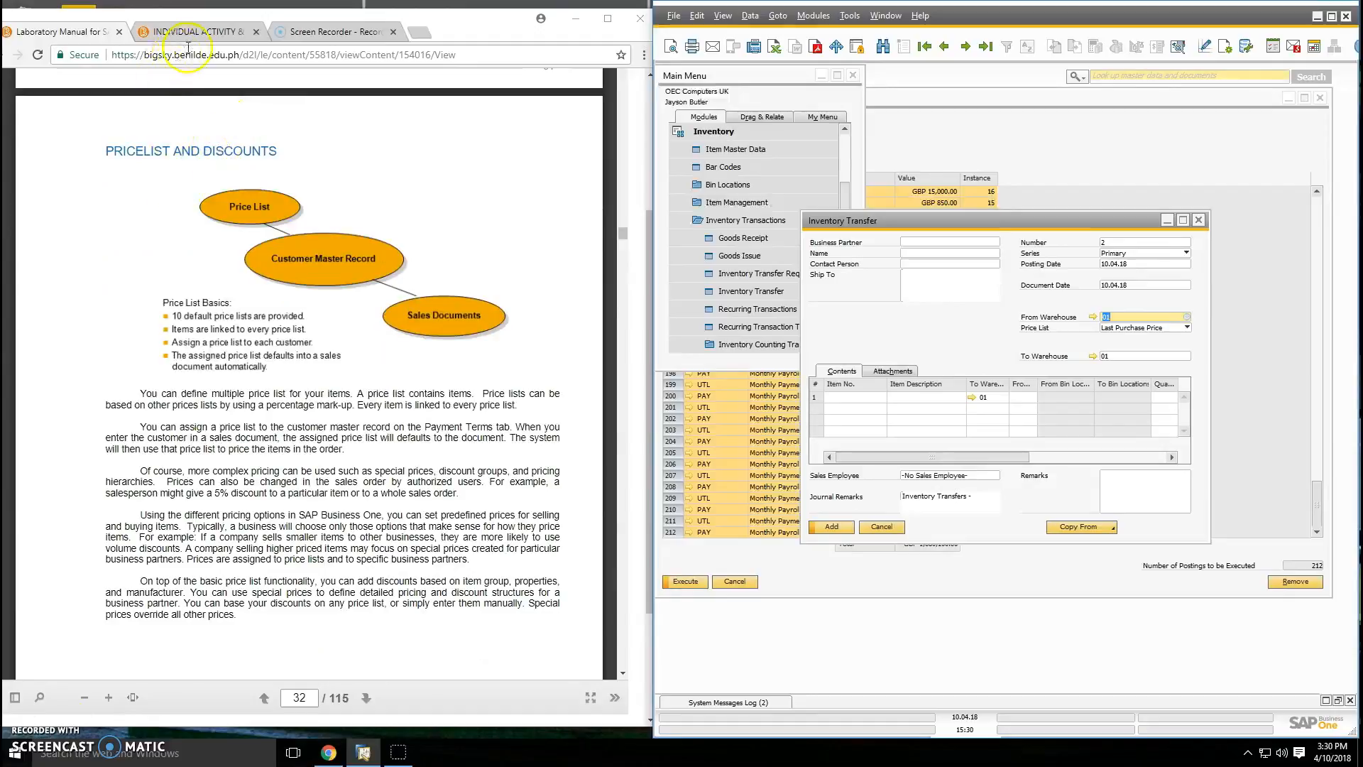
scroll(319, 331, "down", 2)
scroll(319, 330, "up", 1)
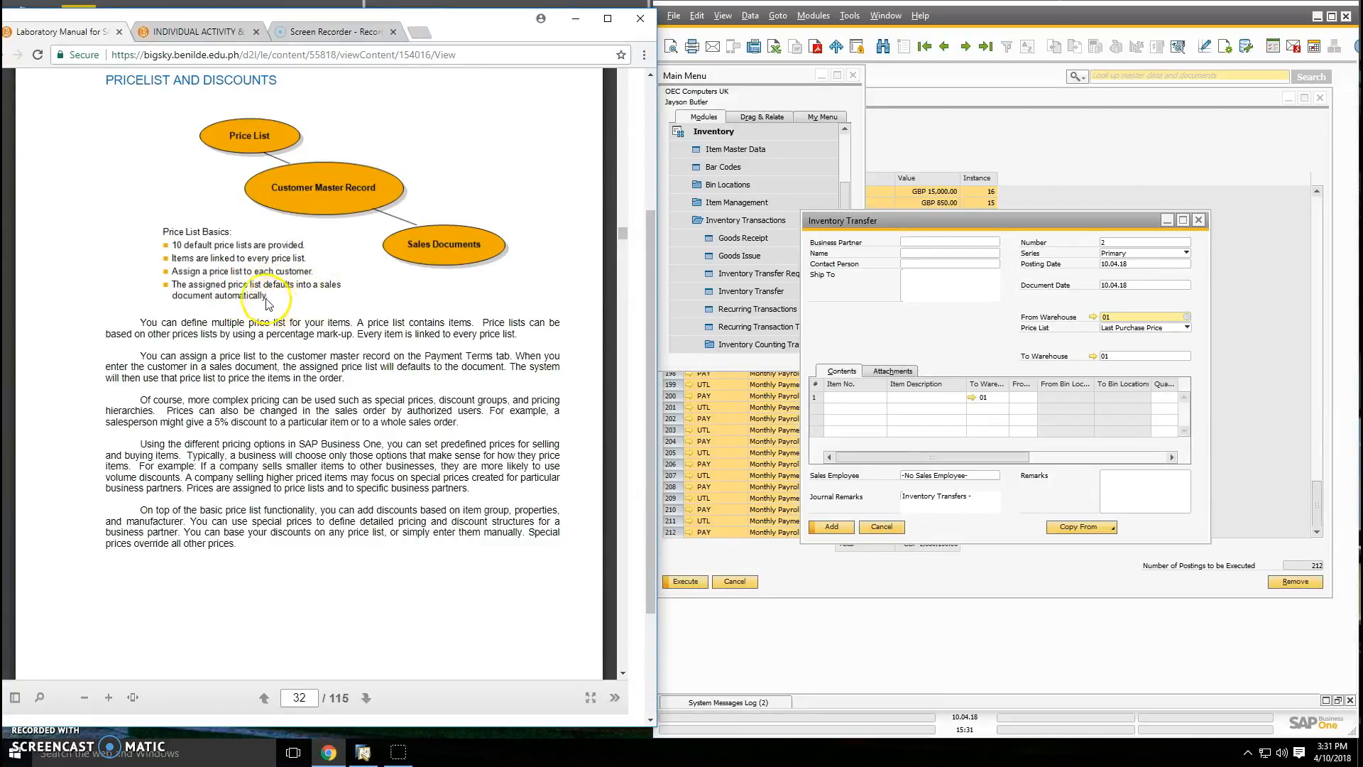
scroll(273, 298, "down", 1)
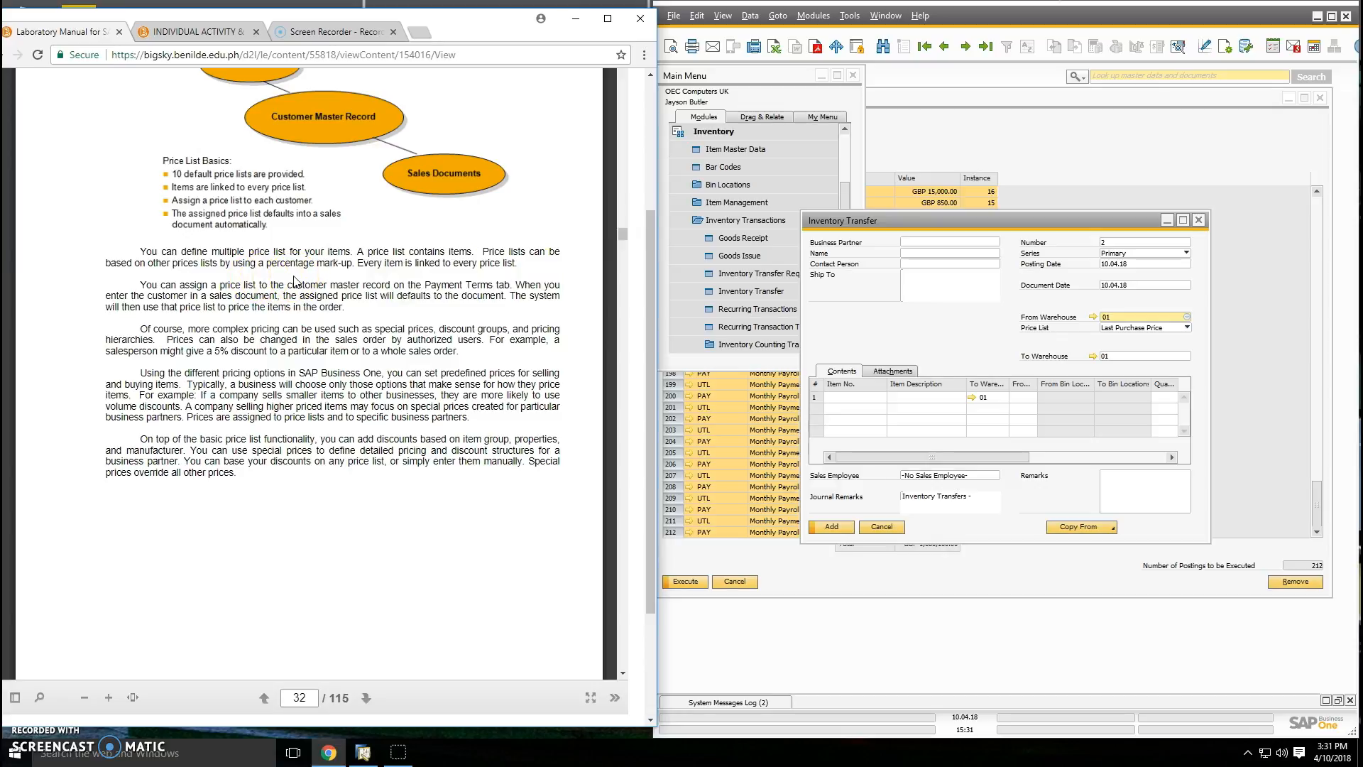
scroll(294, 277, "down", 1)
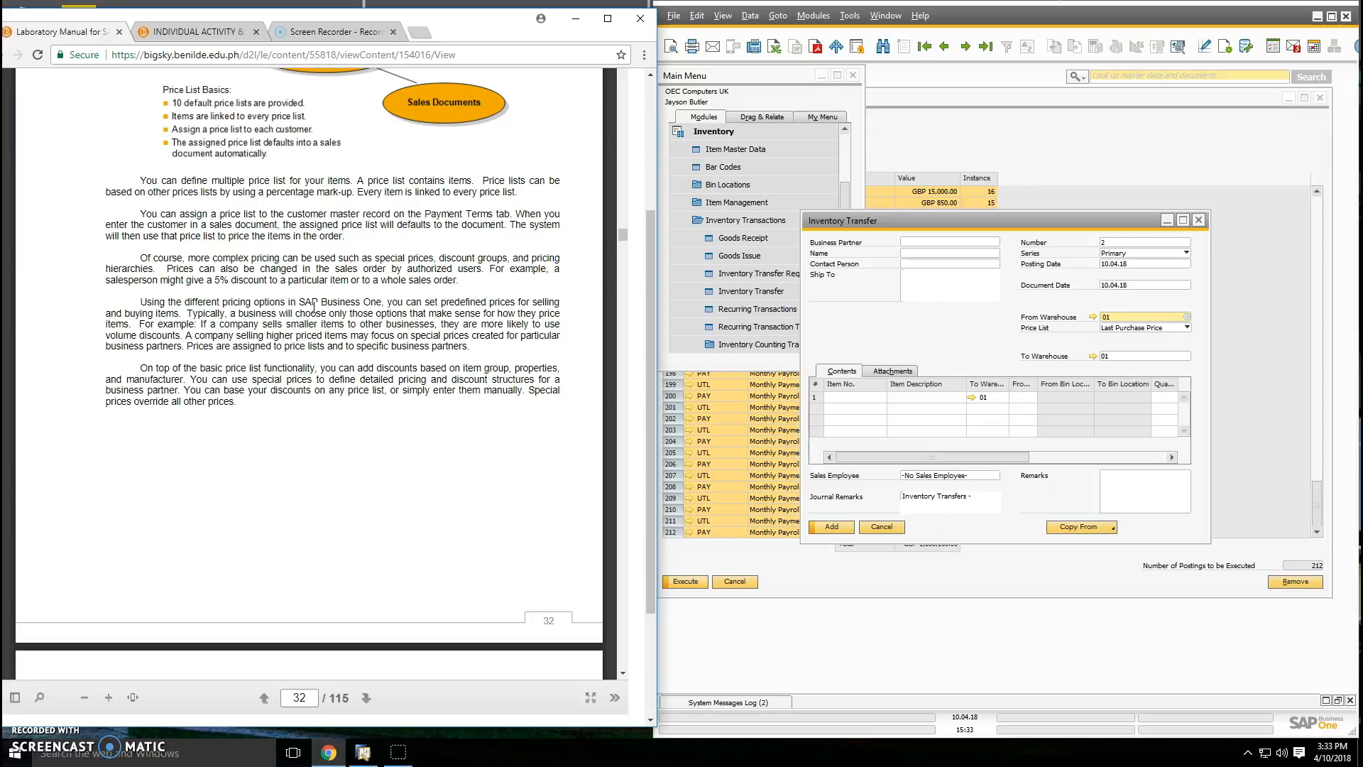
scroll(313, 306, "down", 1)
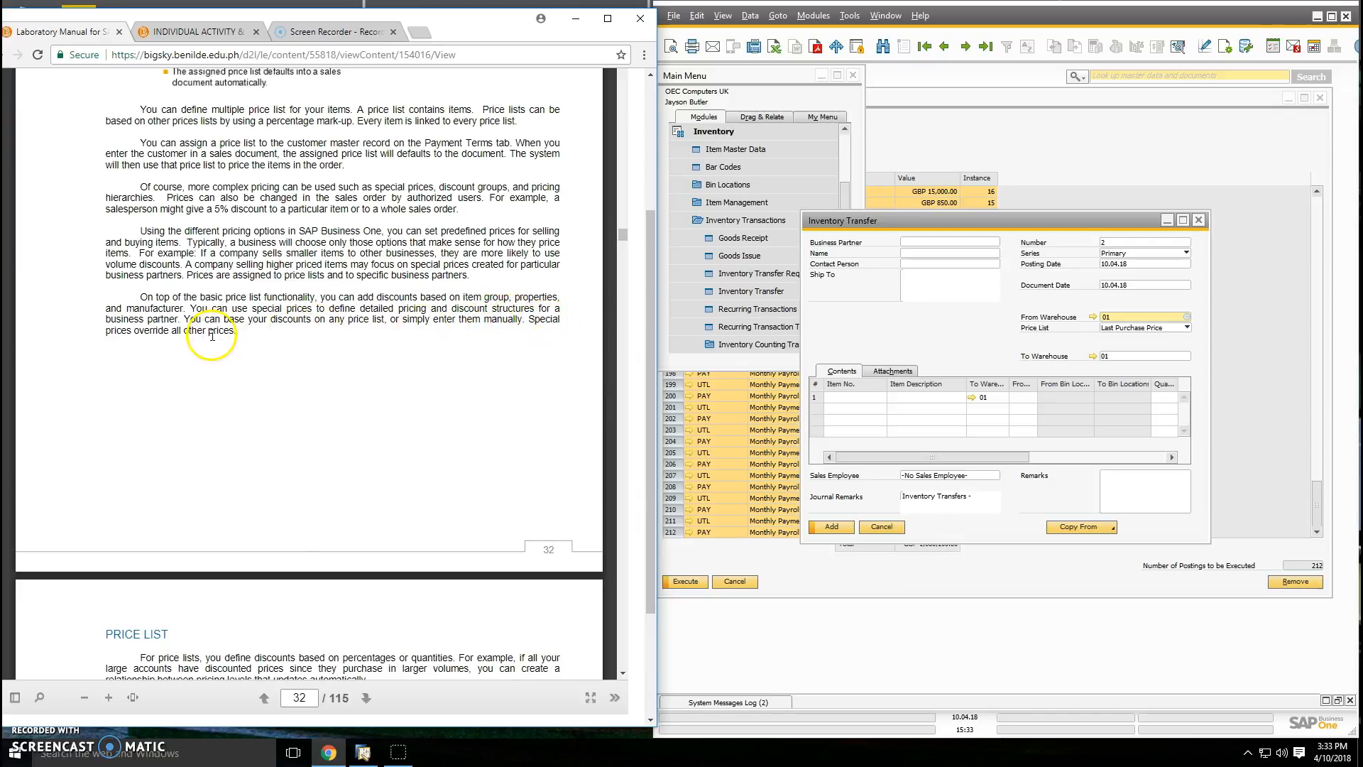
Step: Examine the manual's Price List section on page 33, including the chart ranking price lists, discounts and special prices
scroll(206, 348, "down", 3)
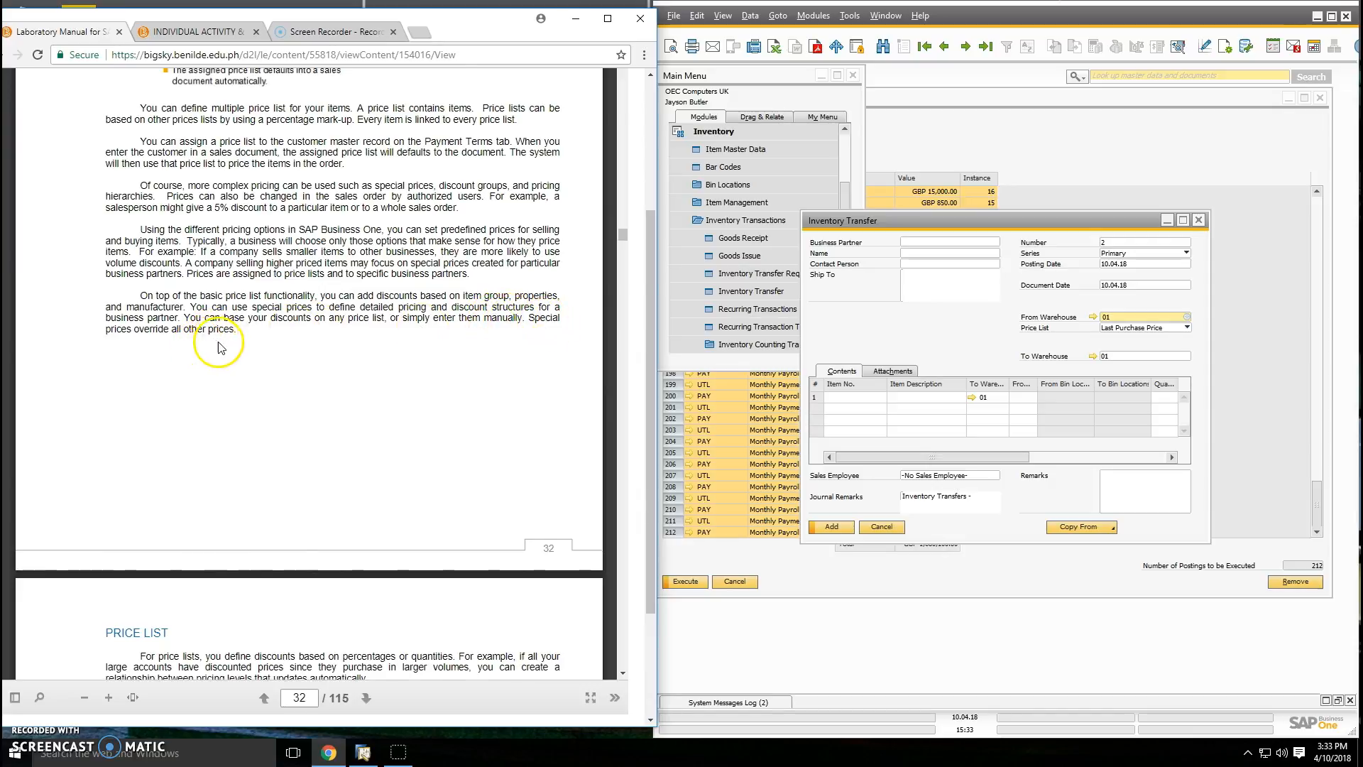
scroll(238, 362, "down", 2)
scroll(234, 340, "down", 1)
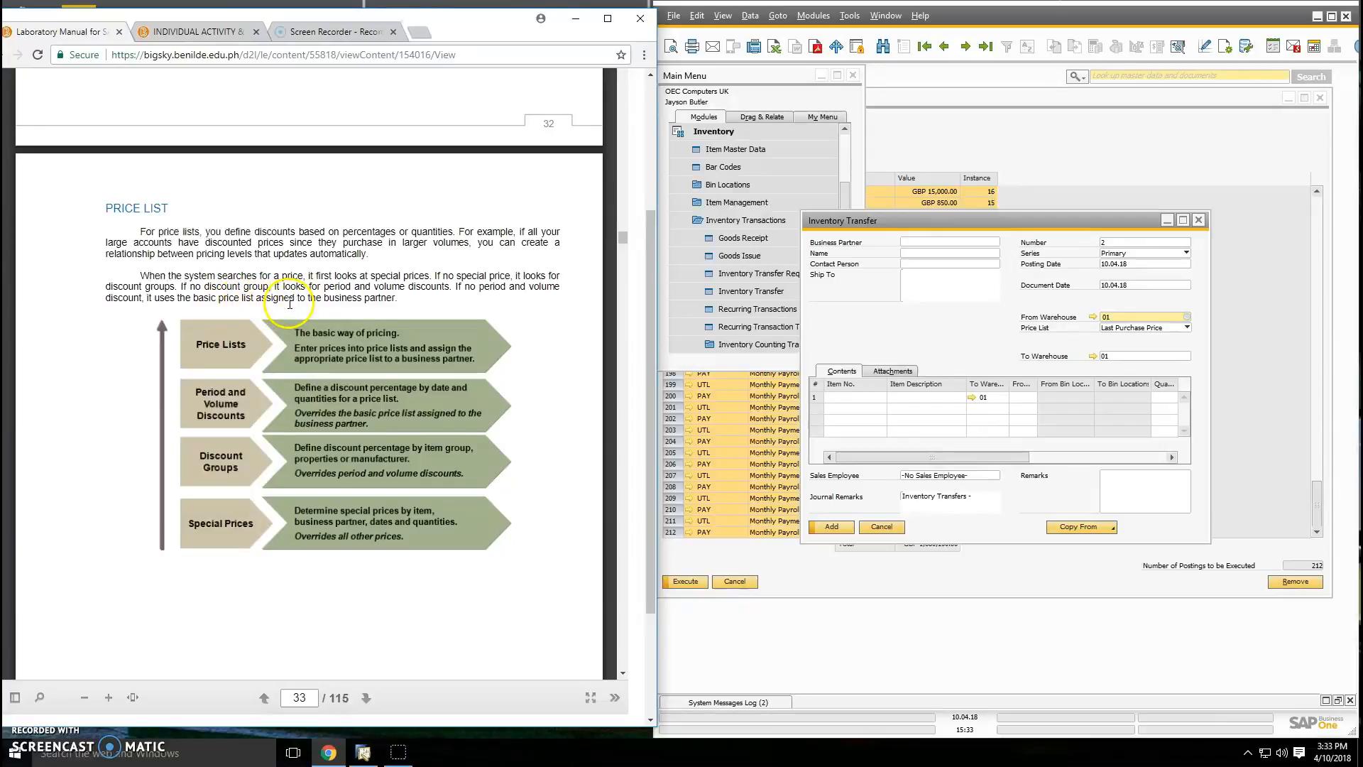
scroll(291, 304, "down", 1)
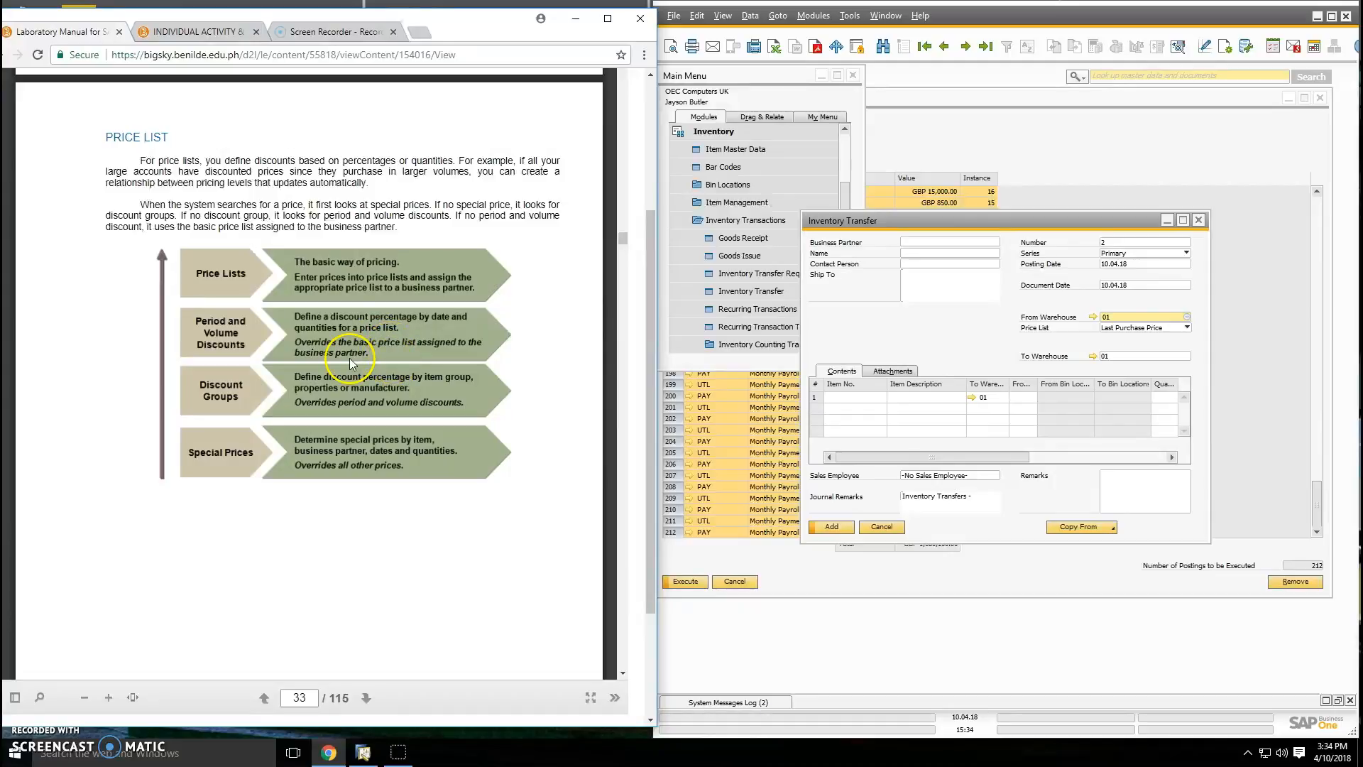
scroll(341, 355, "down", 1)
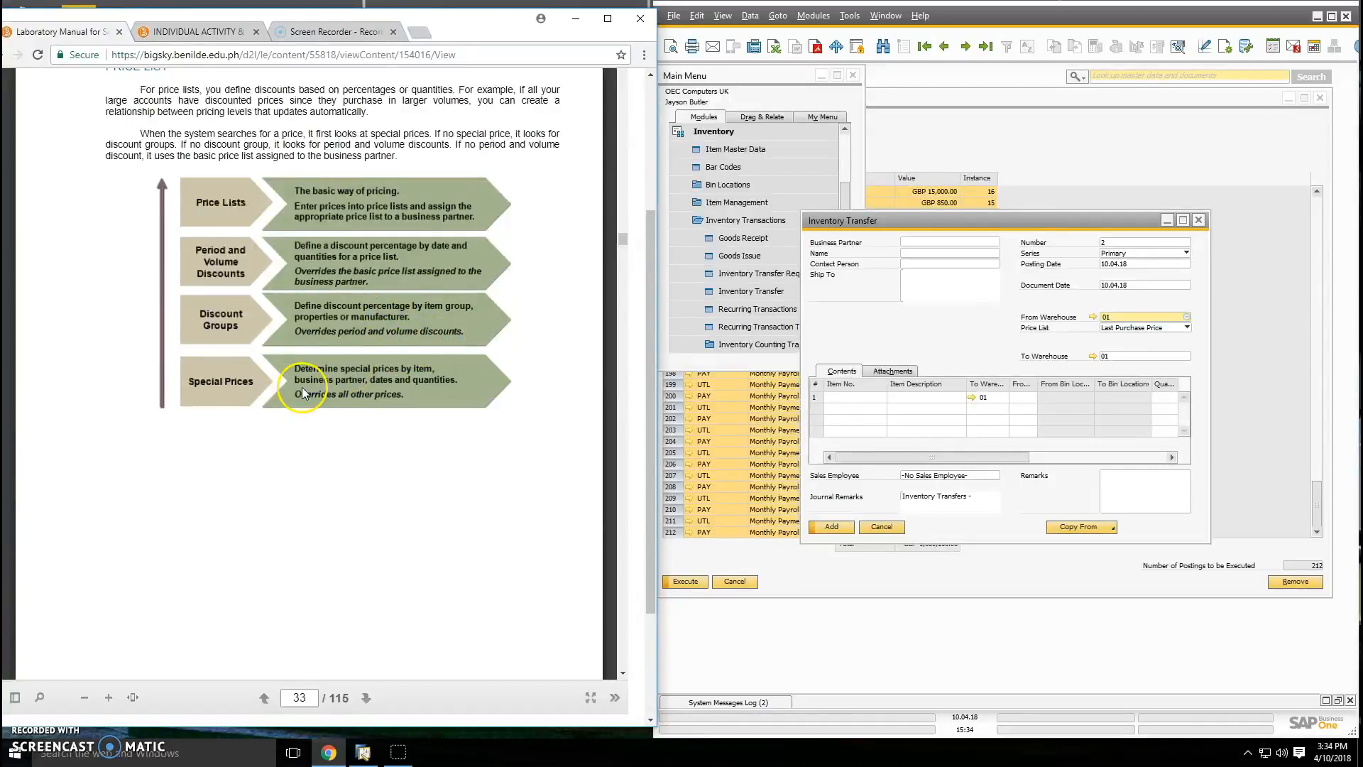
scroll(325, 366, "down", 1)
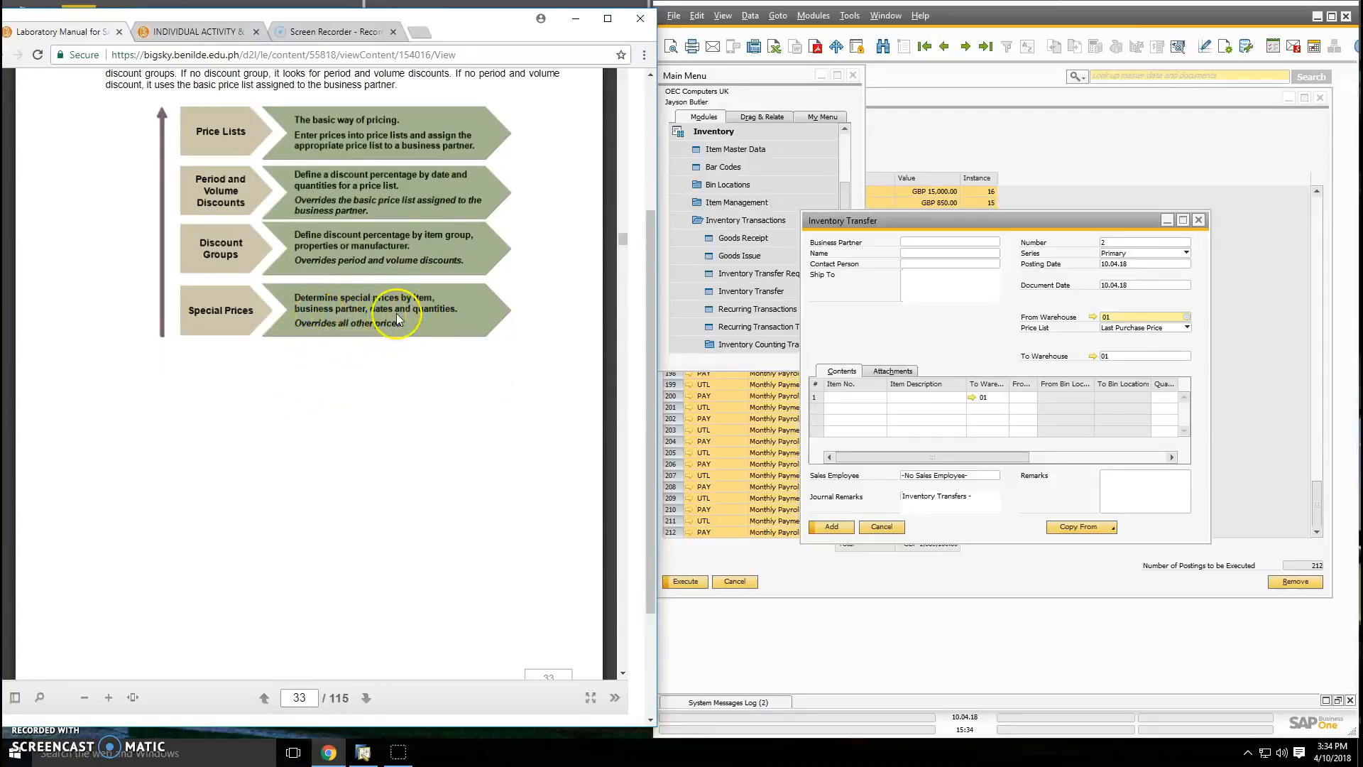
Step: Read the manual's Period and Volume Discounts section, then replace the Inventory Transfer form with the Period and Volume Discounts form
scroll(378, 326, "down", 8)
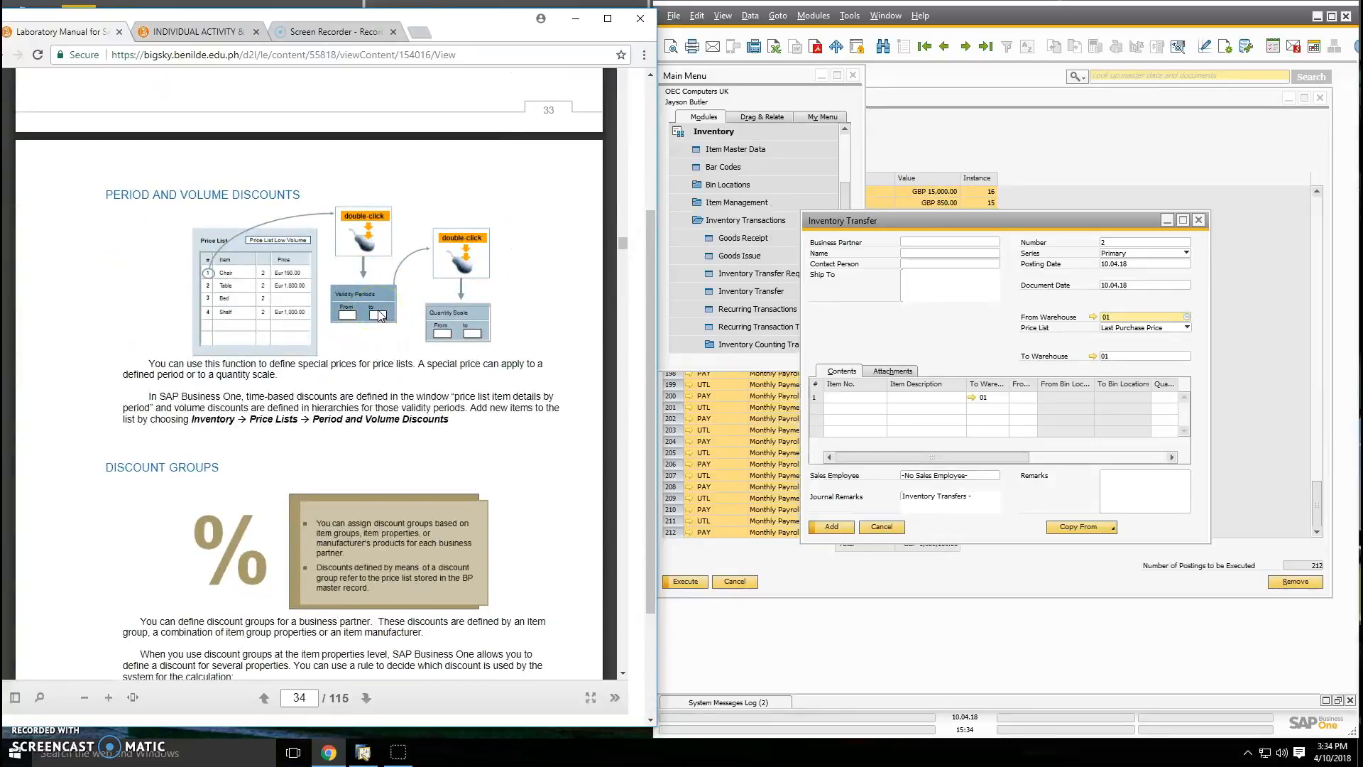
scroll(381, 317, "down", 1)
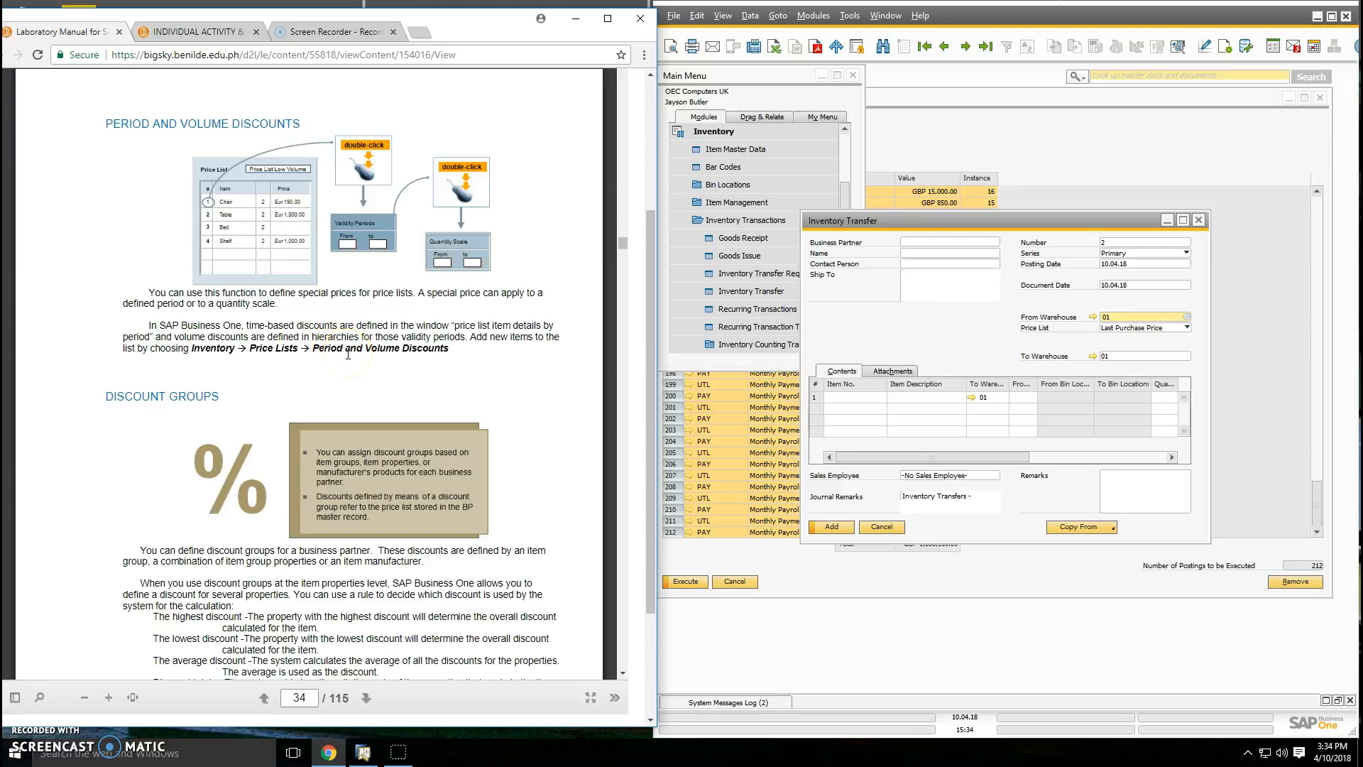
left_click(1198, 219)
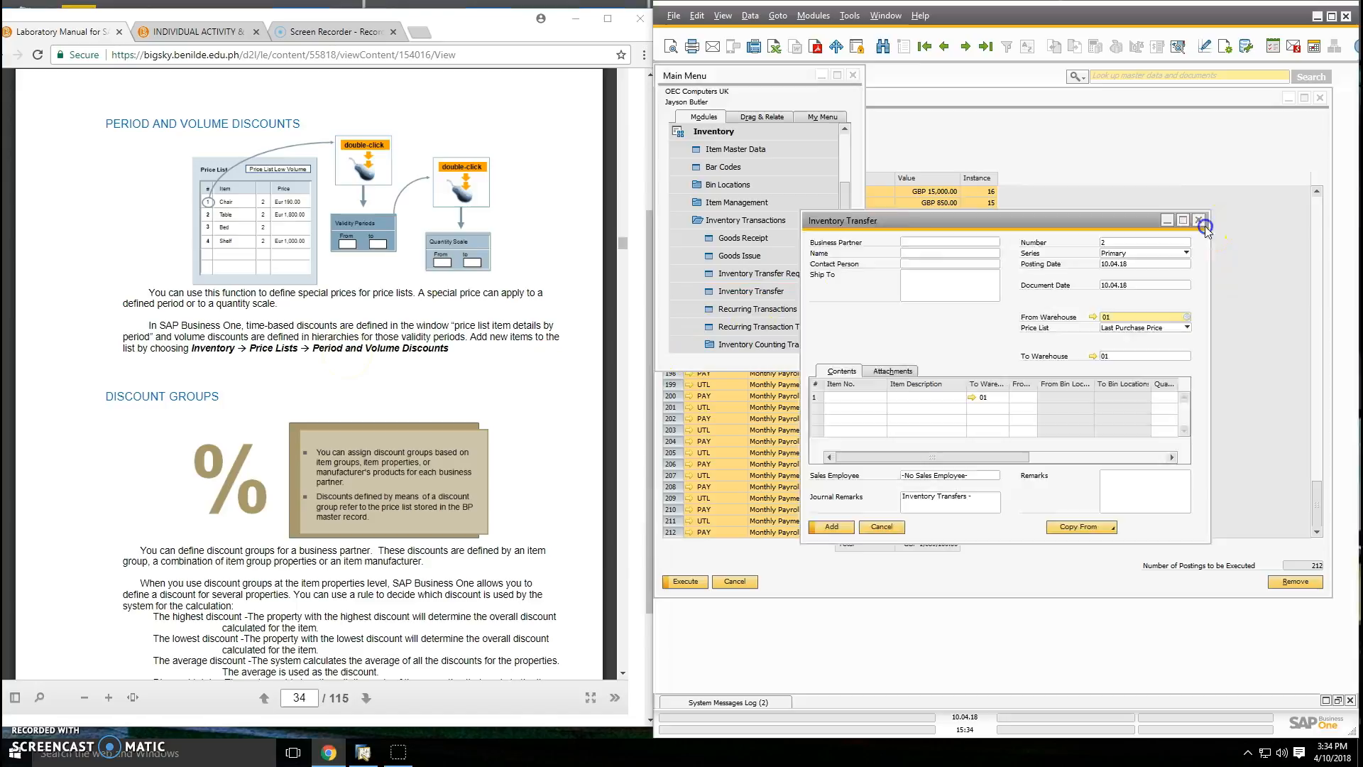
left_click(741, 148)
left_click(739, 136)
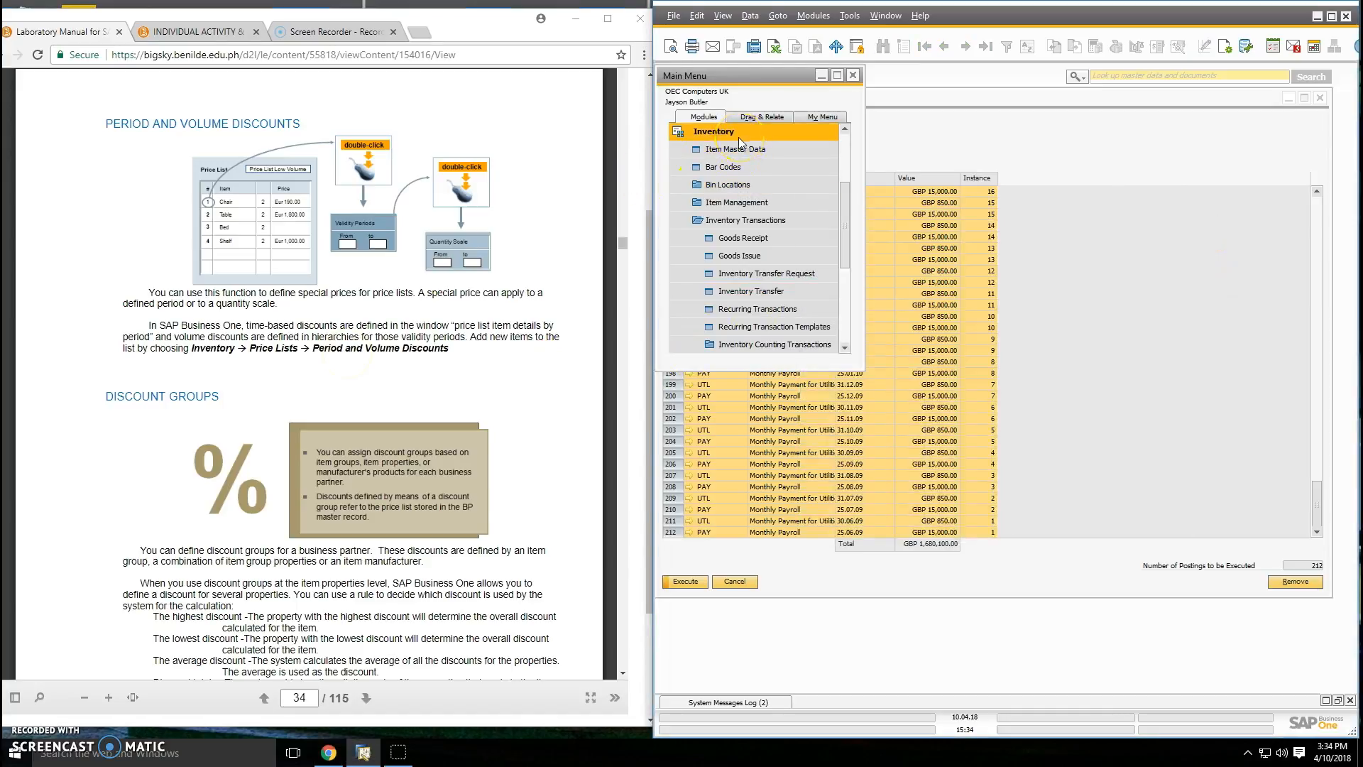
left_click(772, 190)
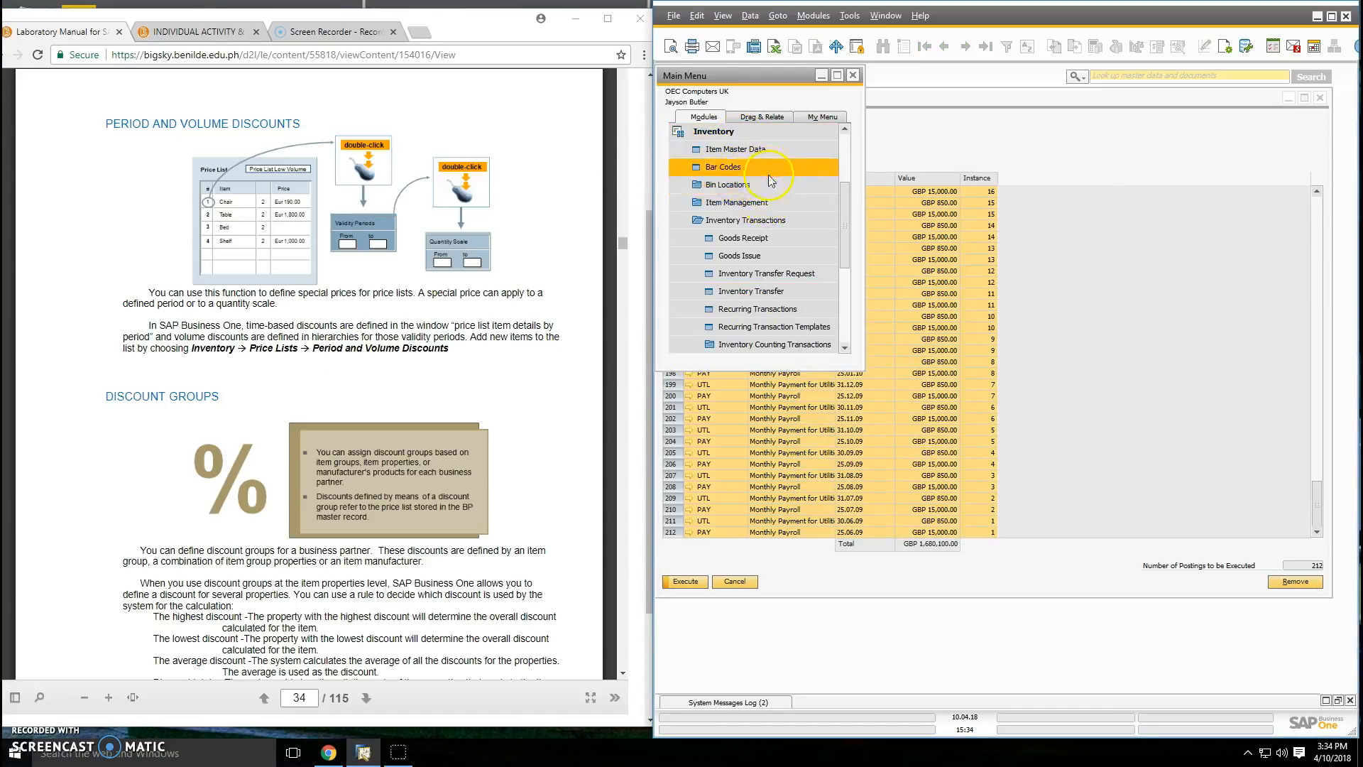
left_click(743, 134)
left_click(731, 255)
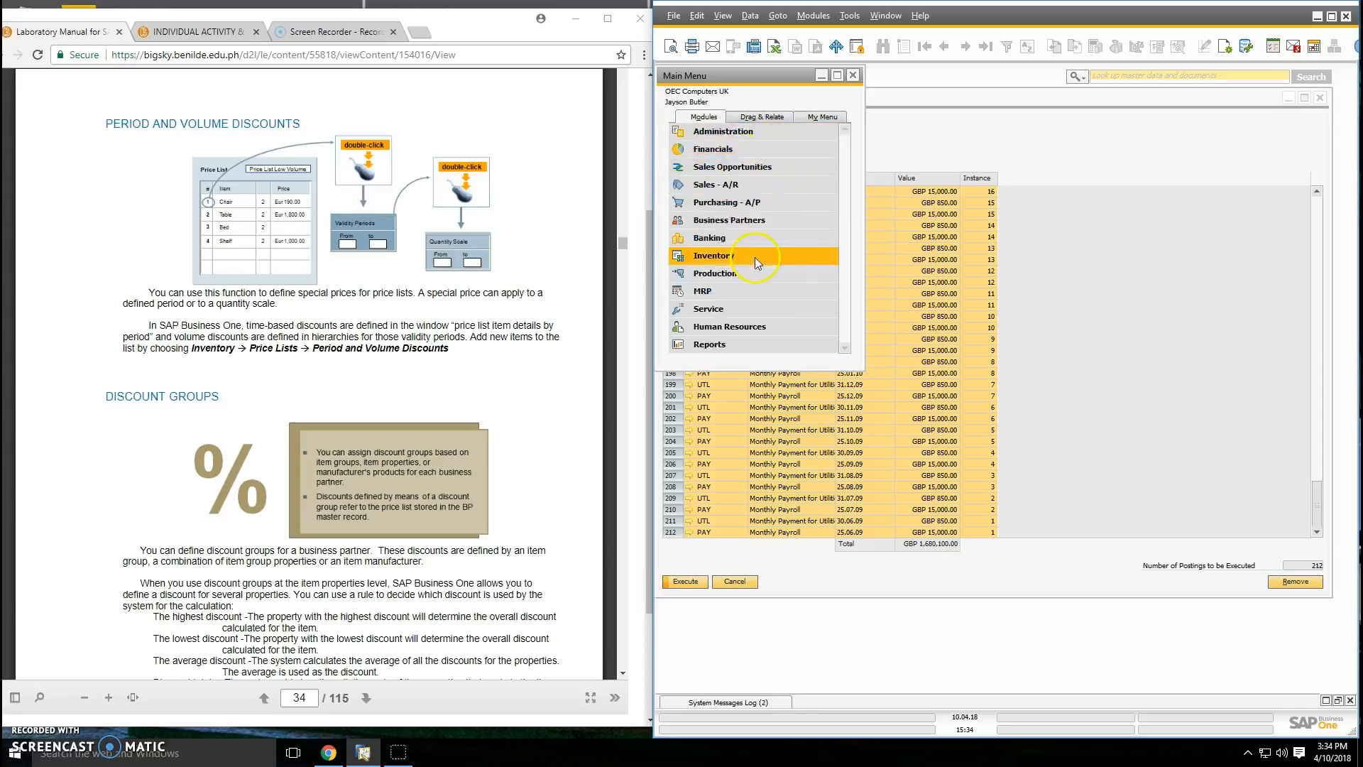
left_click(754, 245)
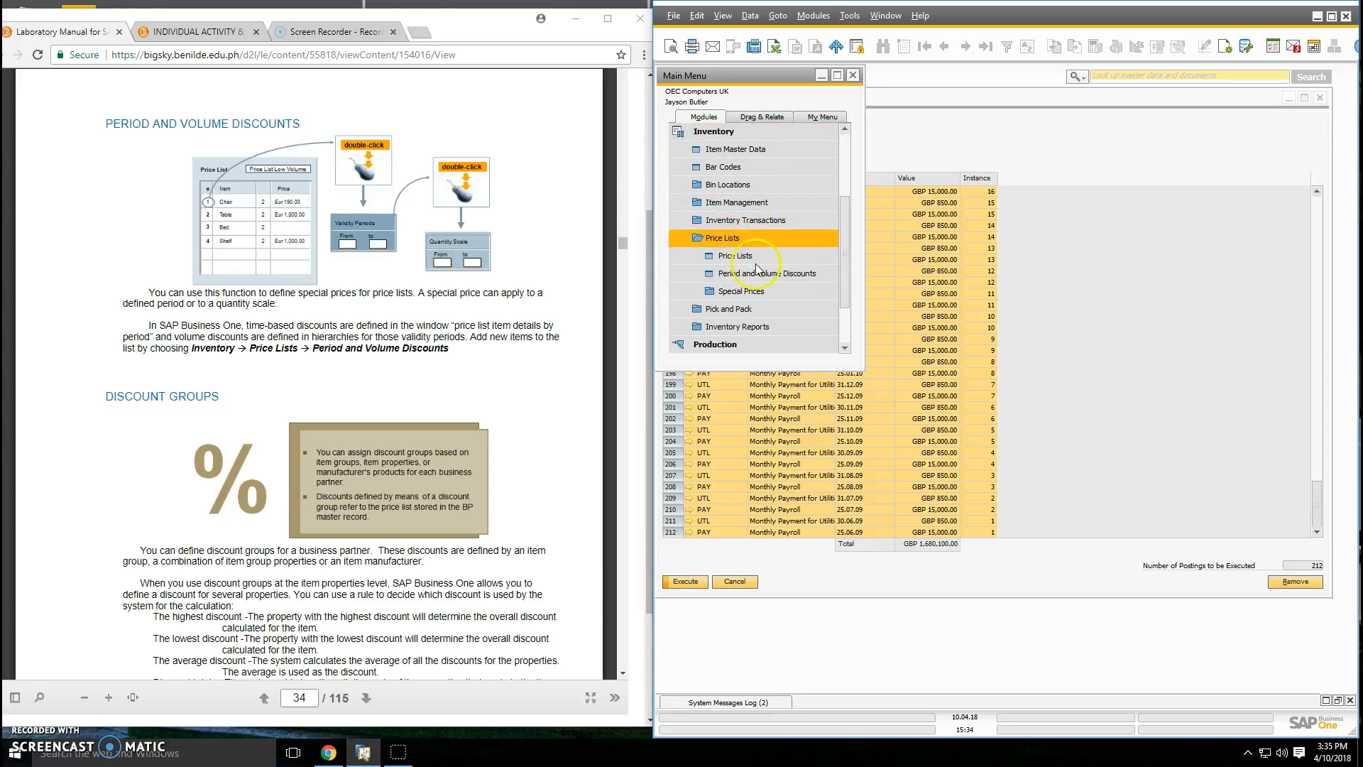
left_click(765, 274)
Step: Read the manual's Discount Groups section on page 34 through to the path for defining discount groups
left_click(514, 355)
scroll(514, 355, "down", 1)
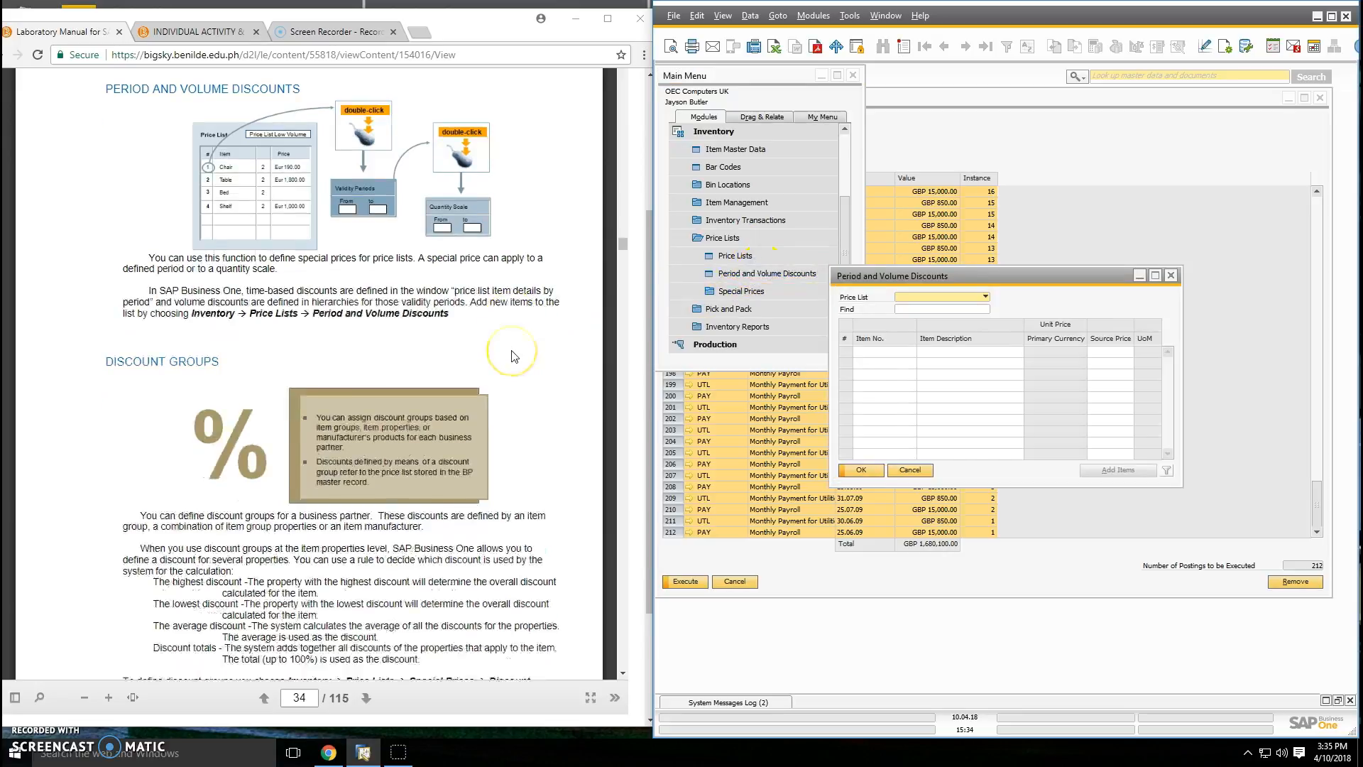
scroll(514, 355, "down", 1)
left_click(514, 355)
scroll(514, 355, "down", 1)
left_click(417, 232)
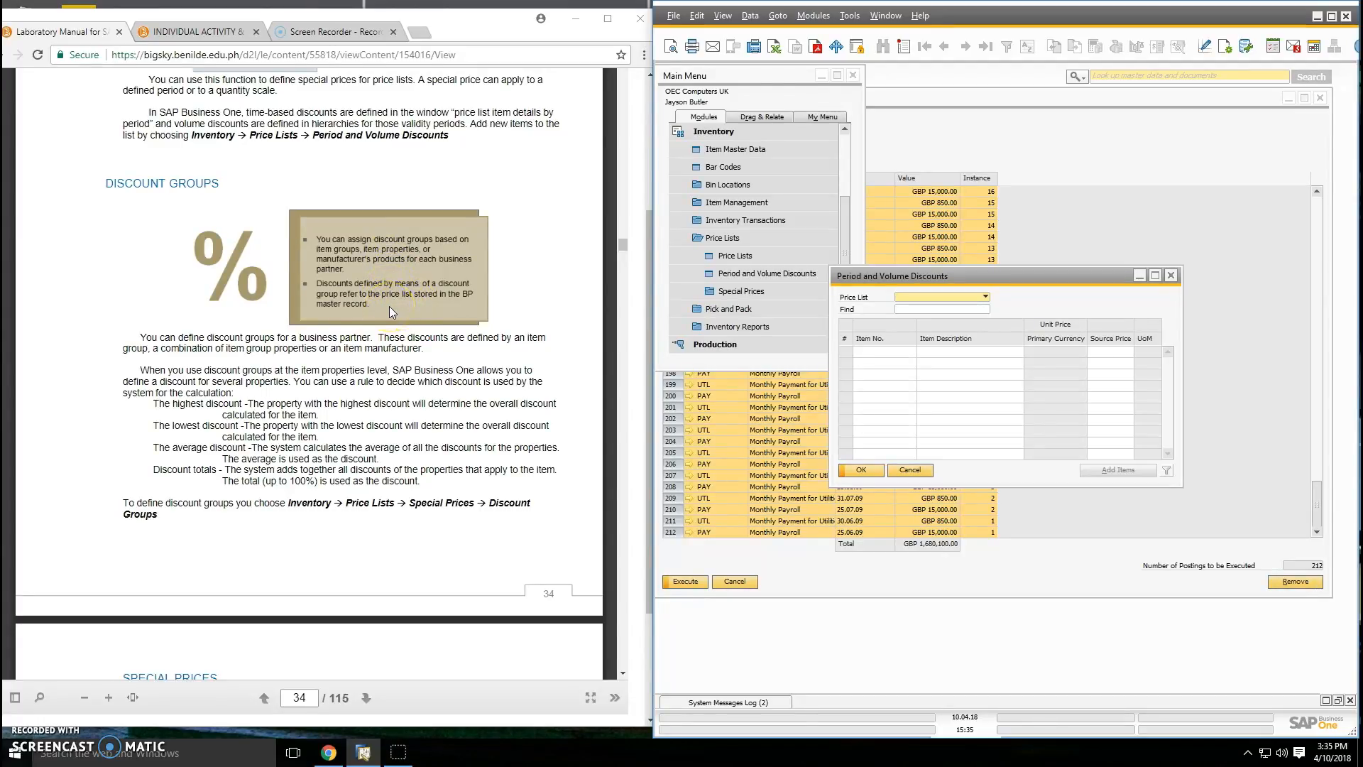
scroll(389, 306, "down", 1)
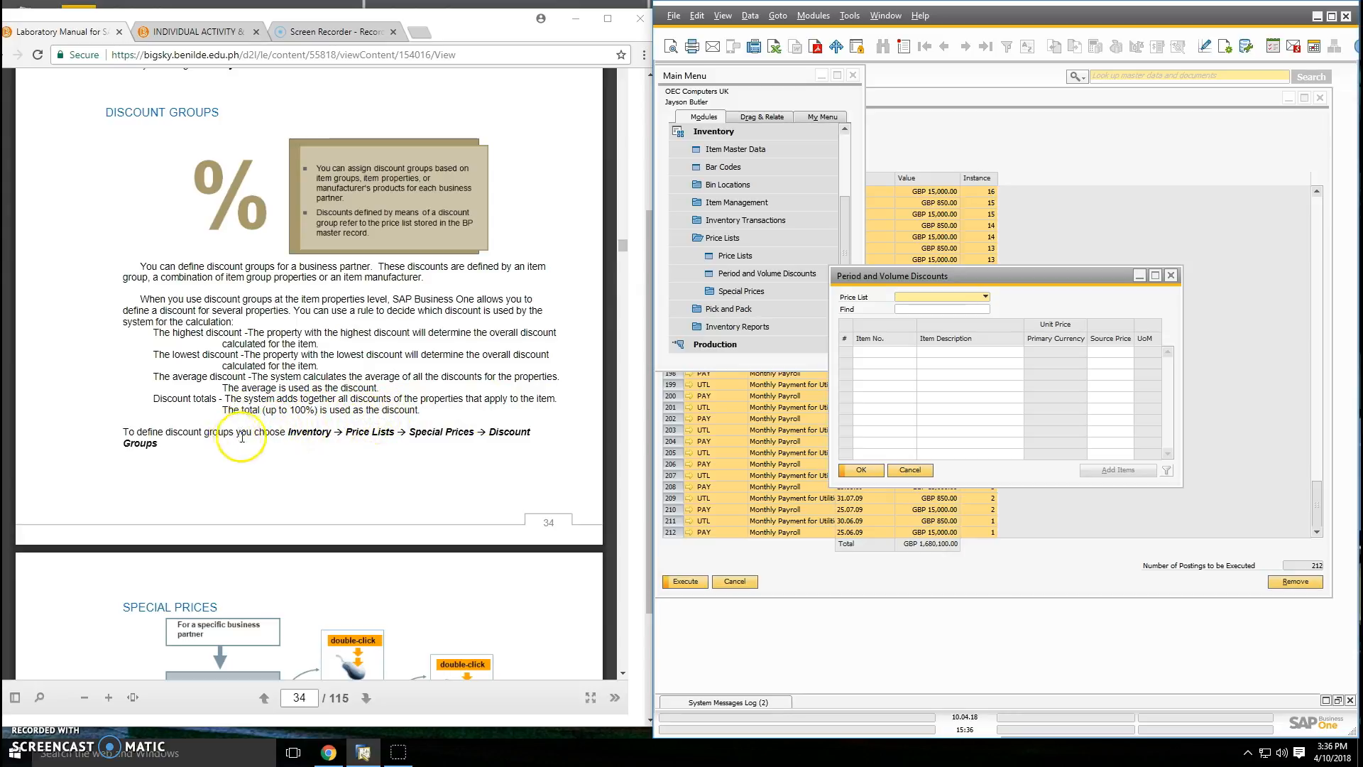
Step: Open a blank Discount Groups form from the special prices among the inventory price lists
left_click(704, 133)
left_click(705, 135)
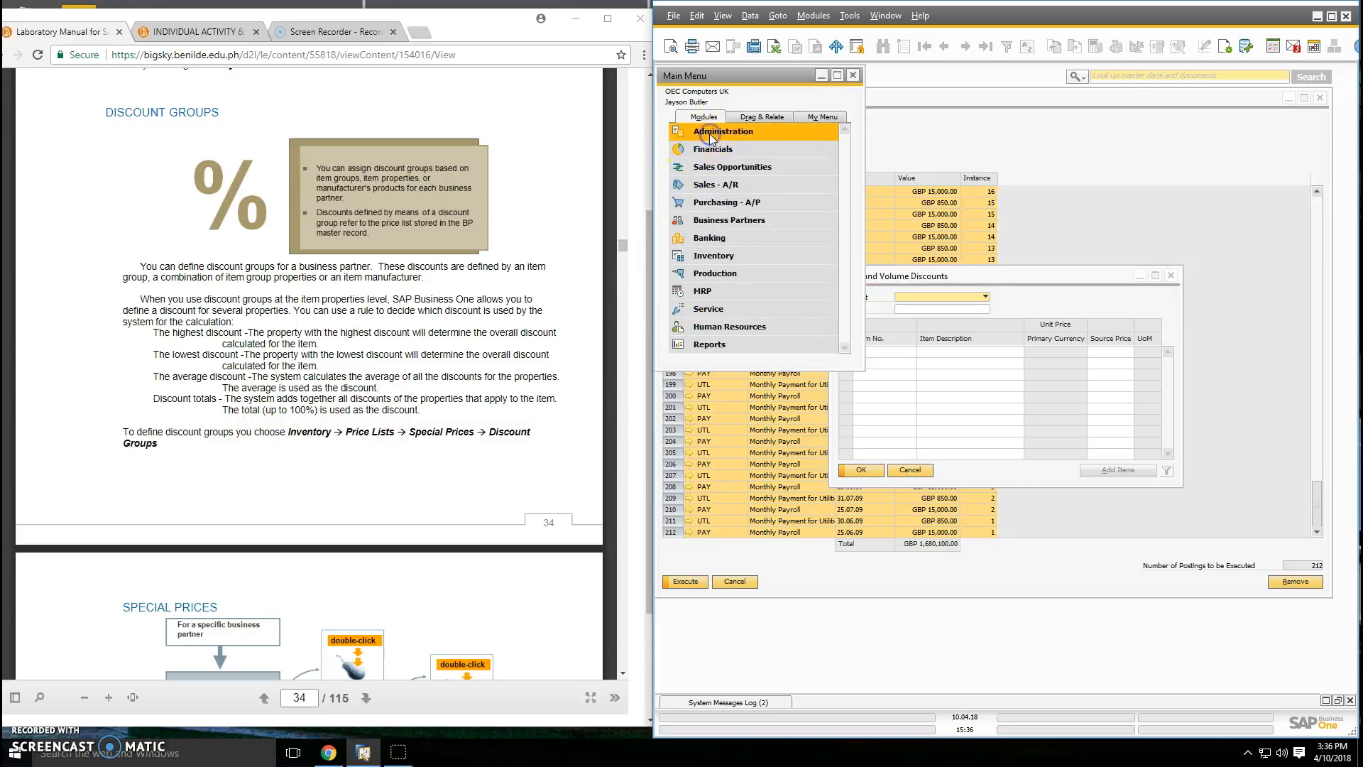
left_click(717, 250)
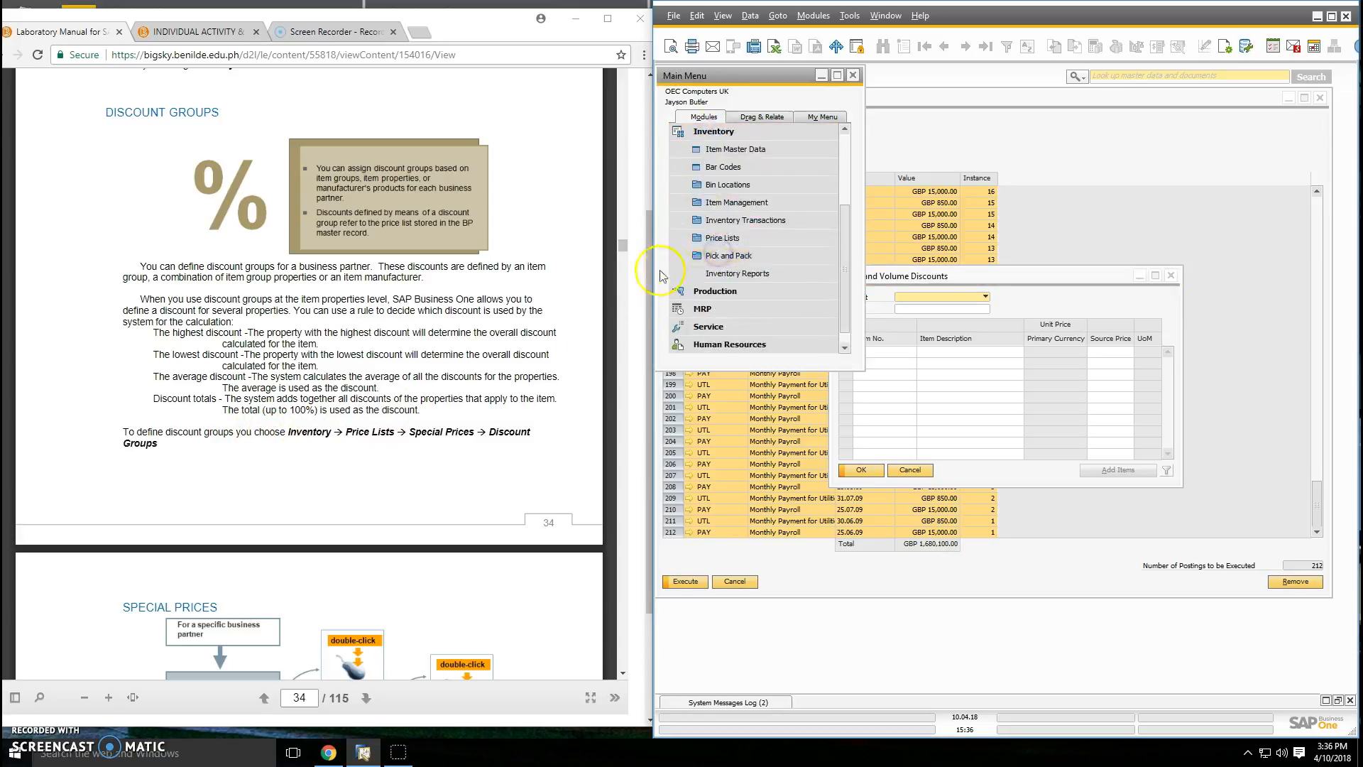
left_click(777, 184)
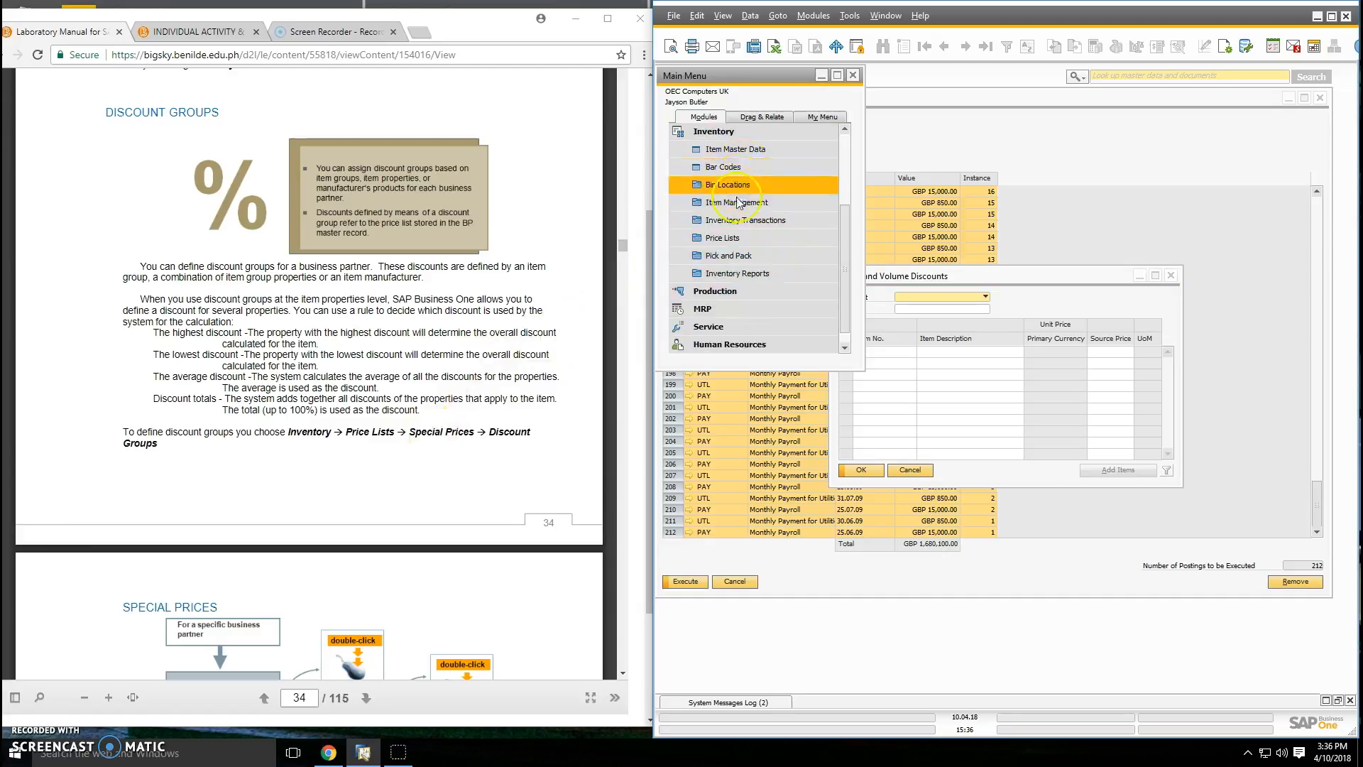
left_click(722, 239)
left_click(746, 255)
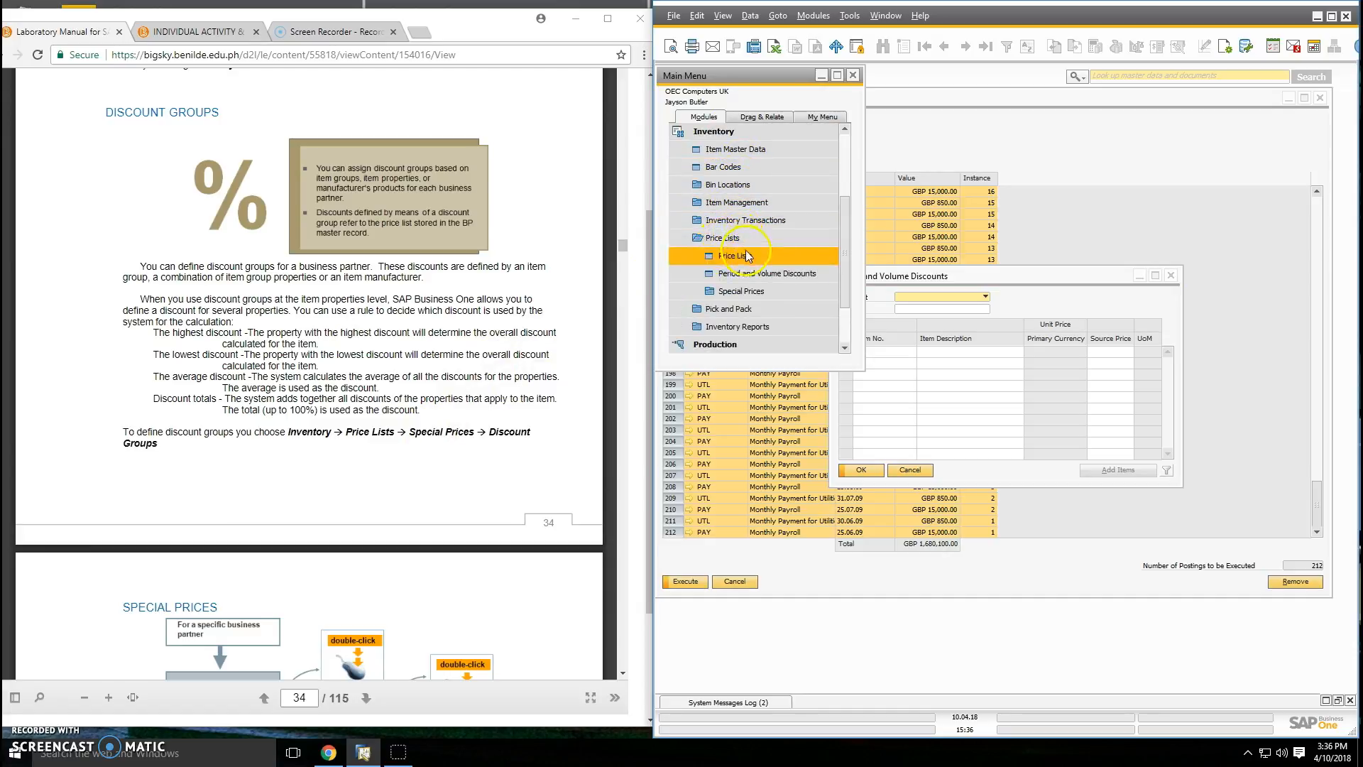
left_click(733, 221)
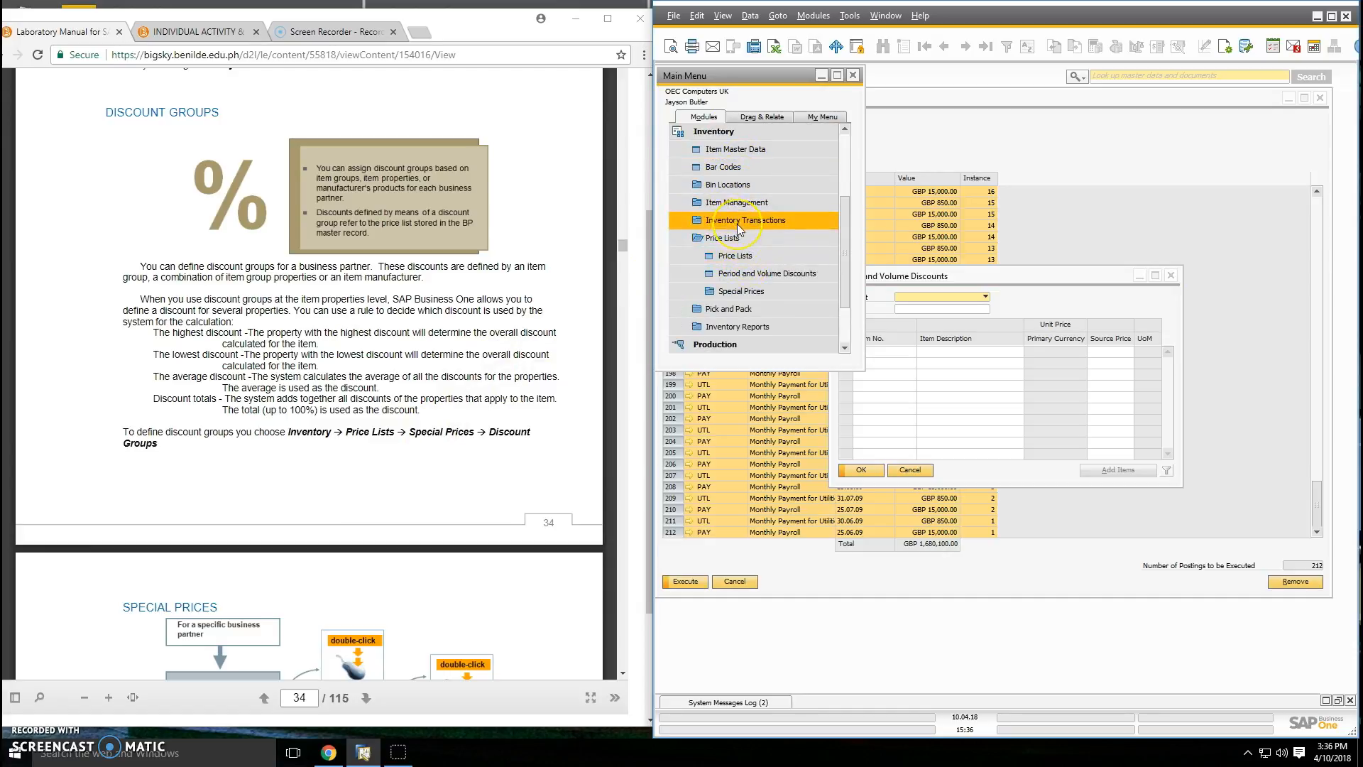
left_click(764, 291)
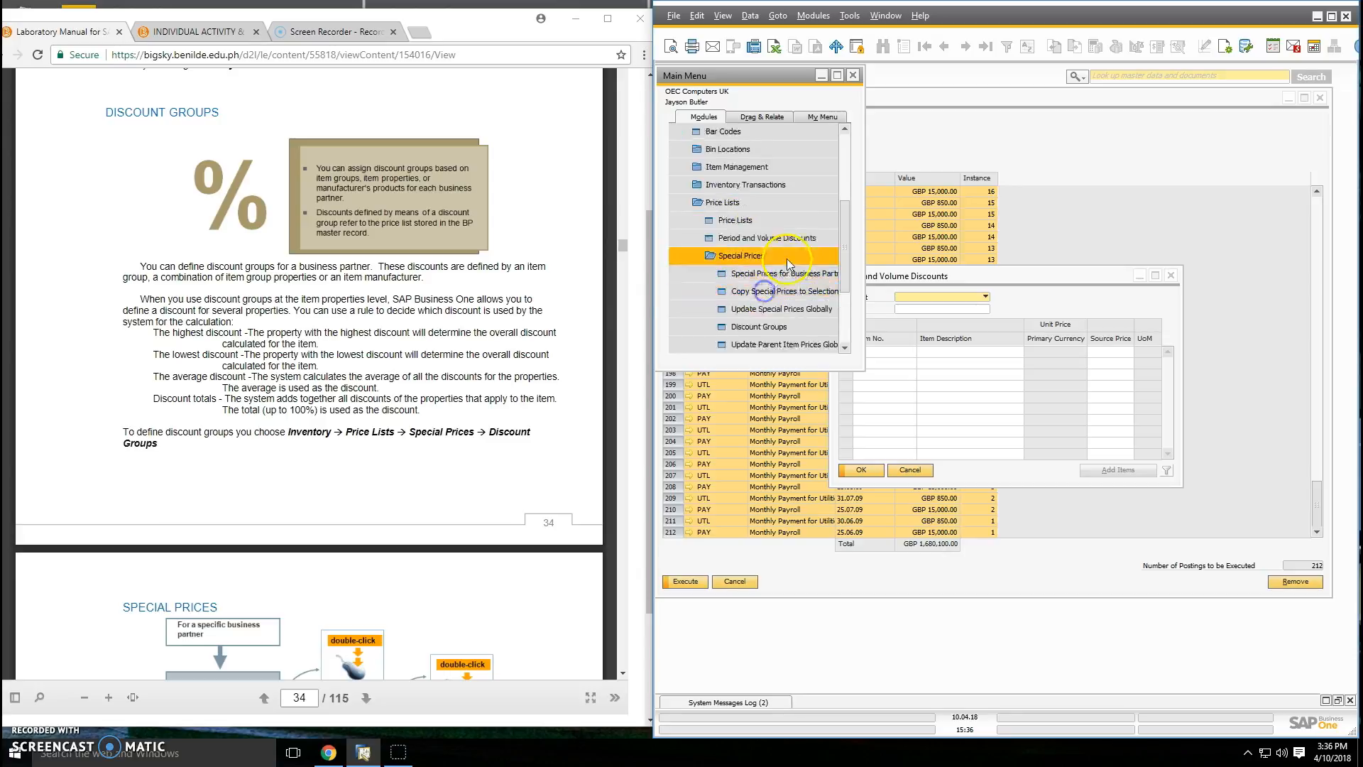
scroll(774, 312, "down", 1)
left_click(776, 309)
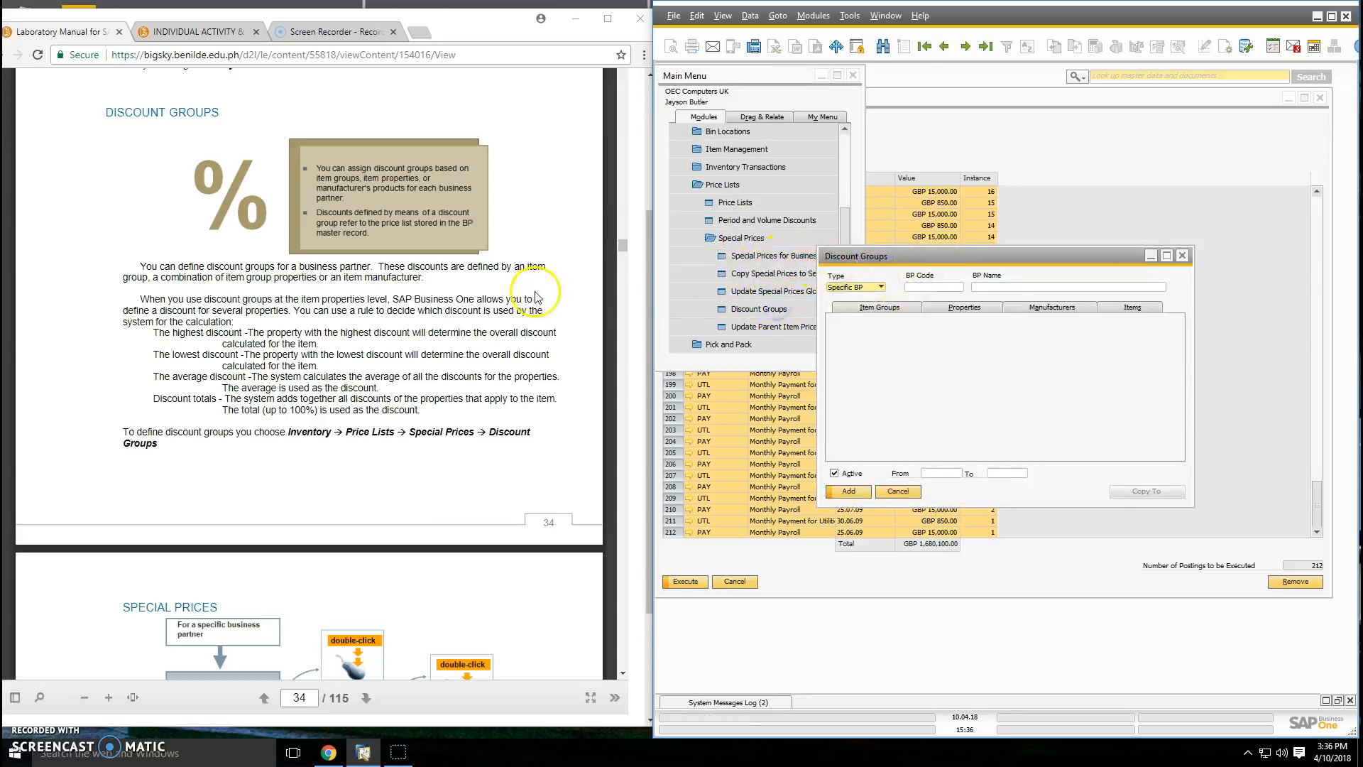
Step: Bring up the manual's Special Prices section on page 35 and close the Discount Groups form
scroll(536, 297, "down", 6)
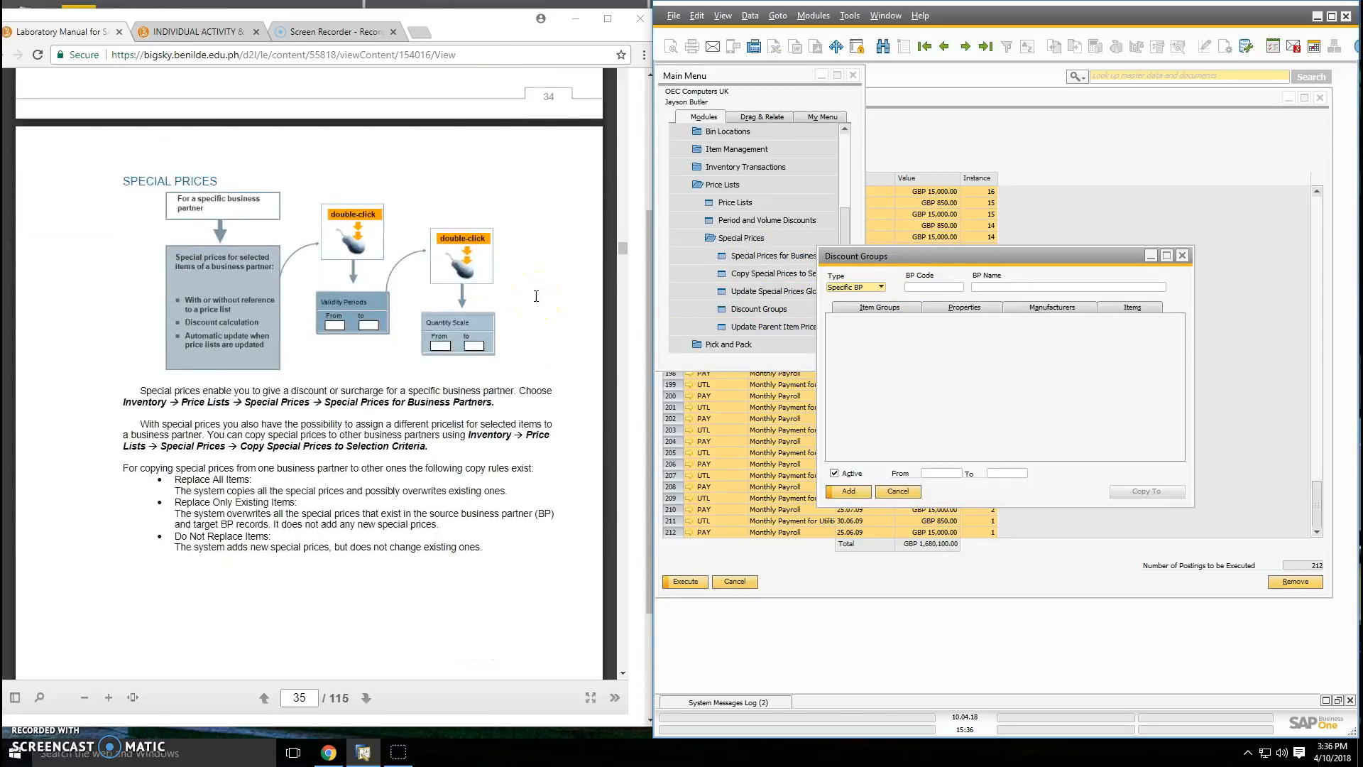
left_click(1182, 255)
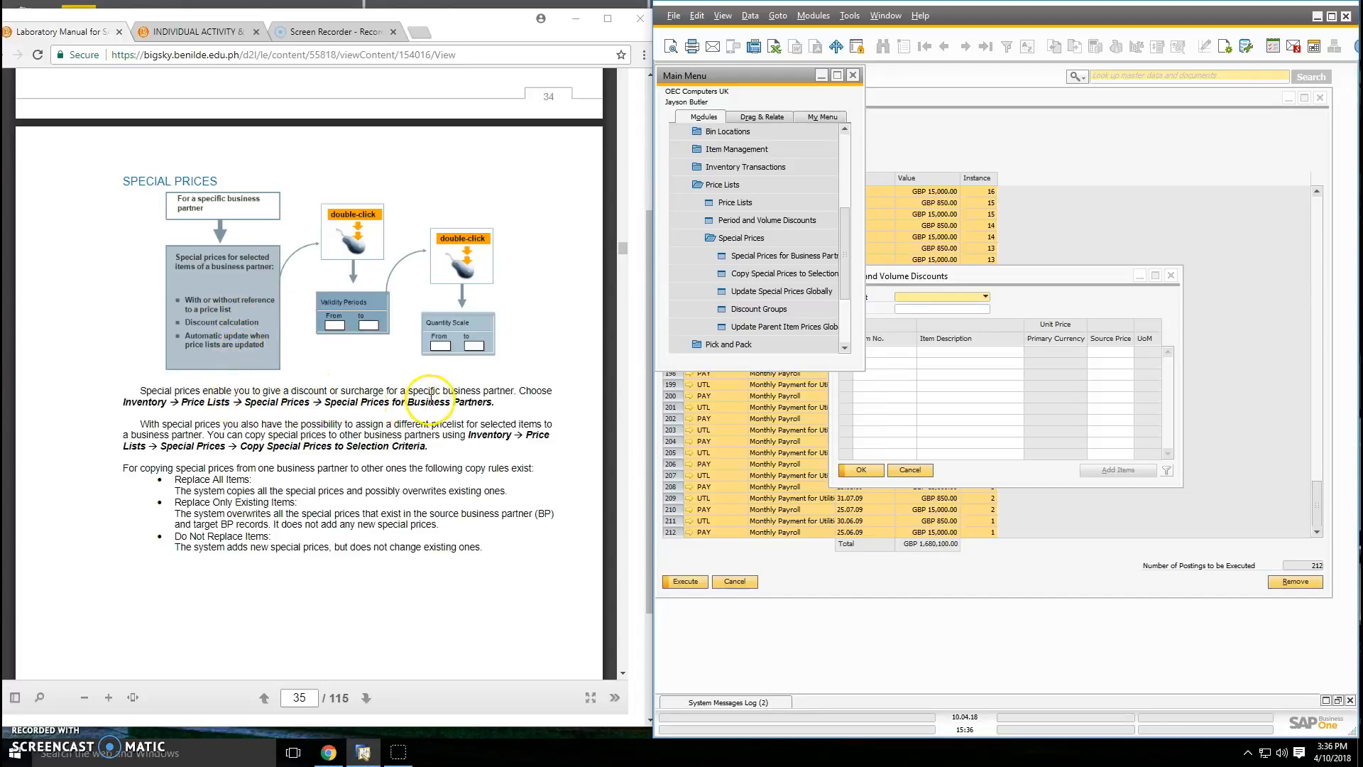
Step: Return to the top-level modules and expand the price lists within the Inventory module
left_click(750, 242)
scroll(788, 206, "up", 3)
scroll(794, 197, "up", 3)
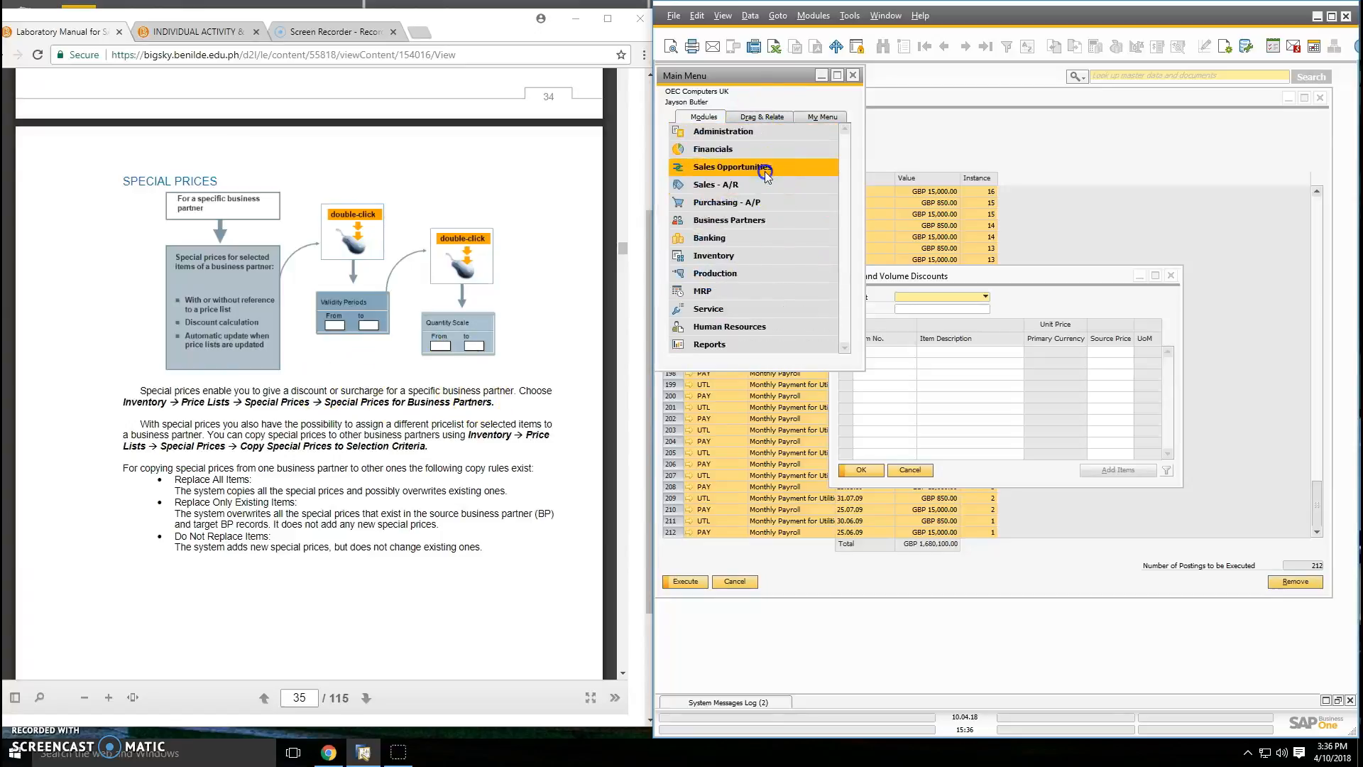
left_click(758, 170)
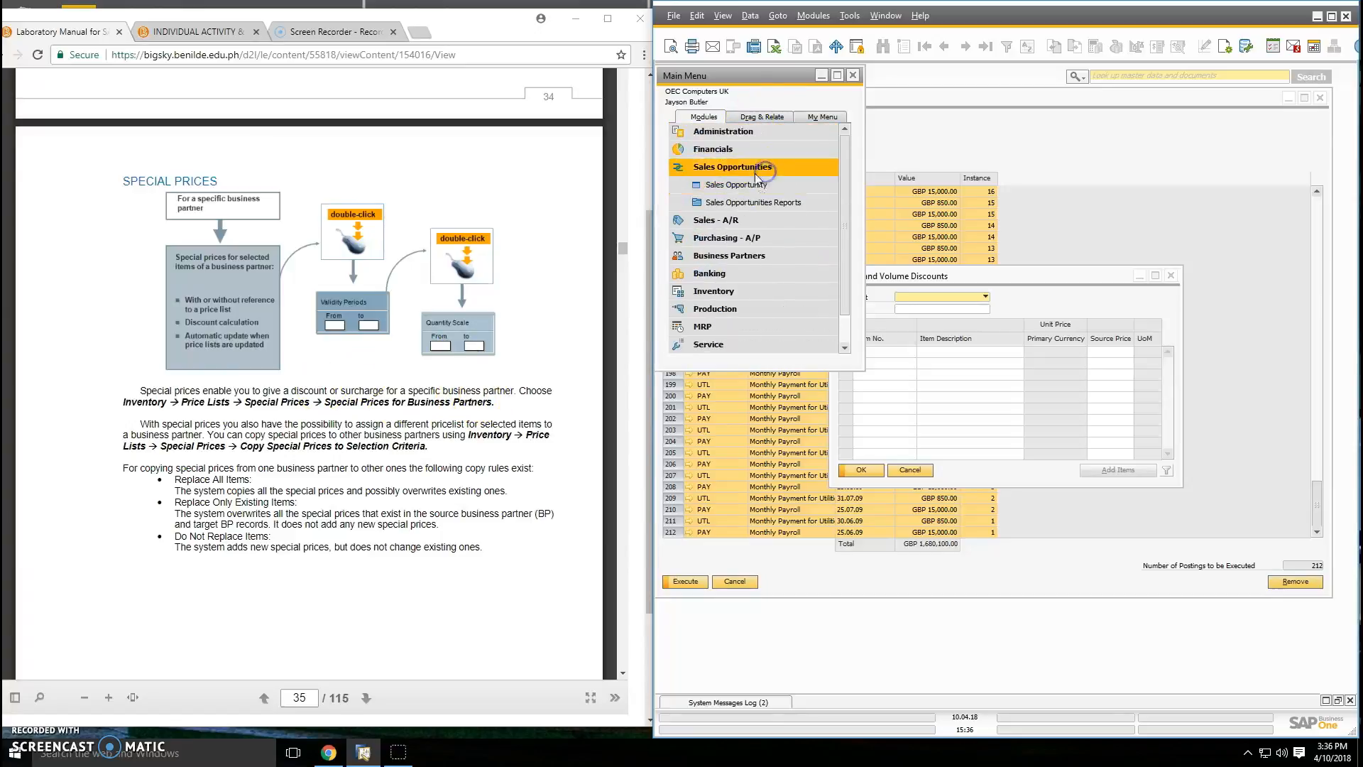
left_click(742, 289)
scroll(744, 284, "down", 1)
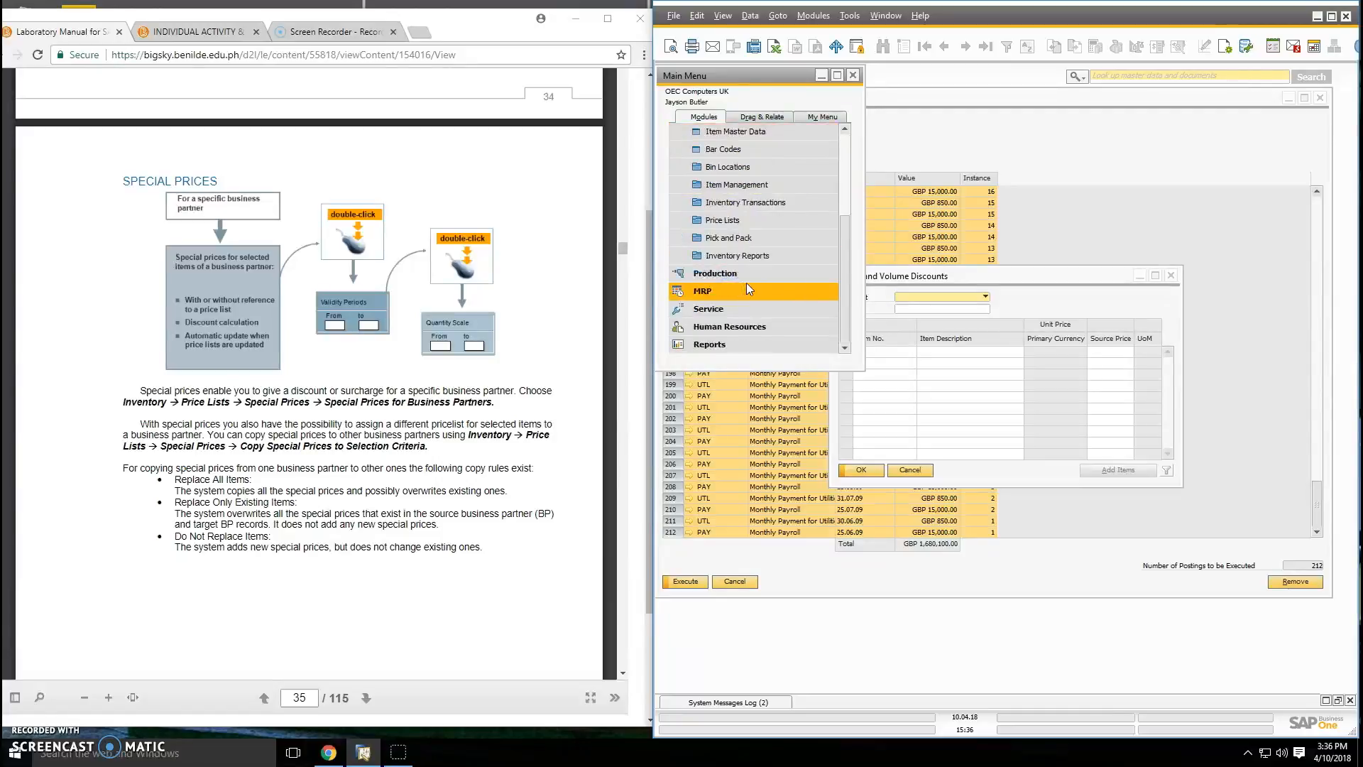
left_click(760, 222)
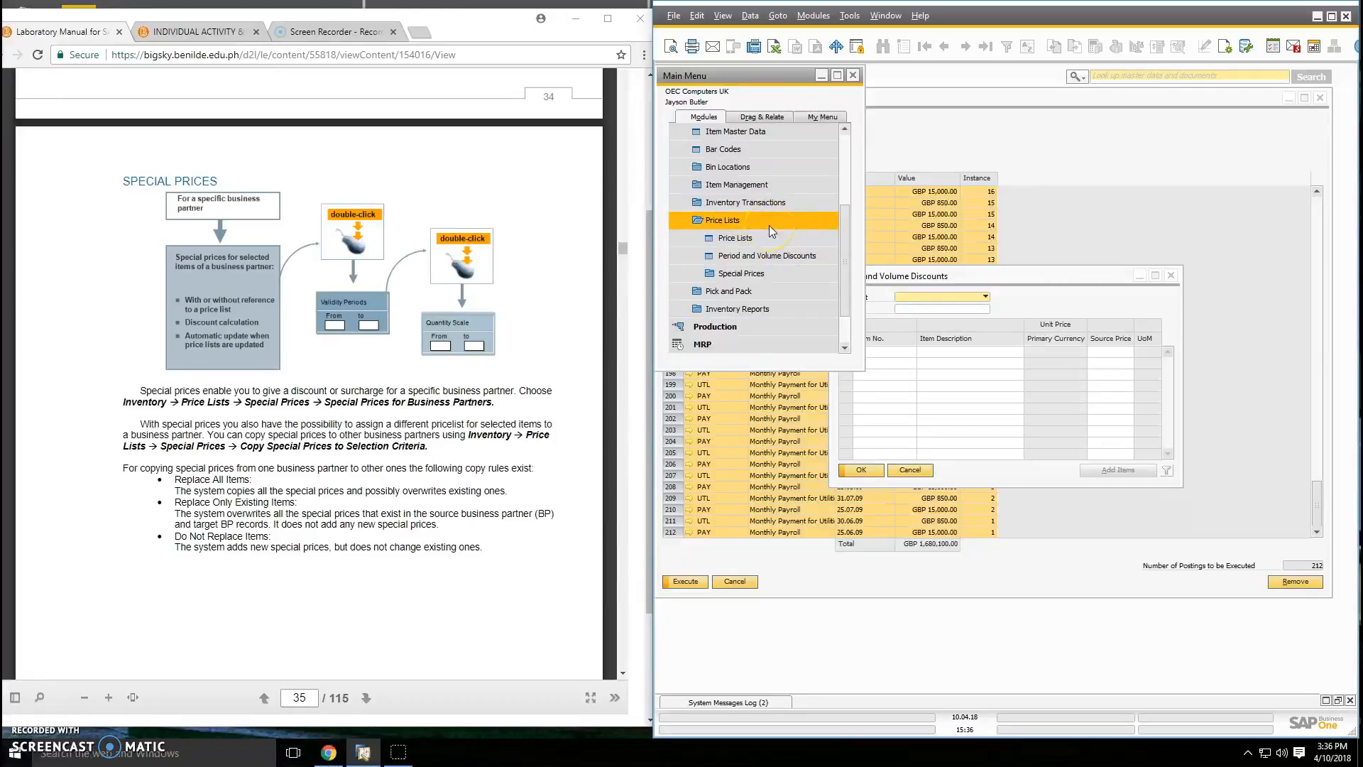
Step: Expand the special prices and locate Special Prices for Business Partners, following the path given in the manual
left_click(777, 259)
left_click(779, 272)
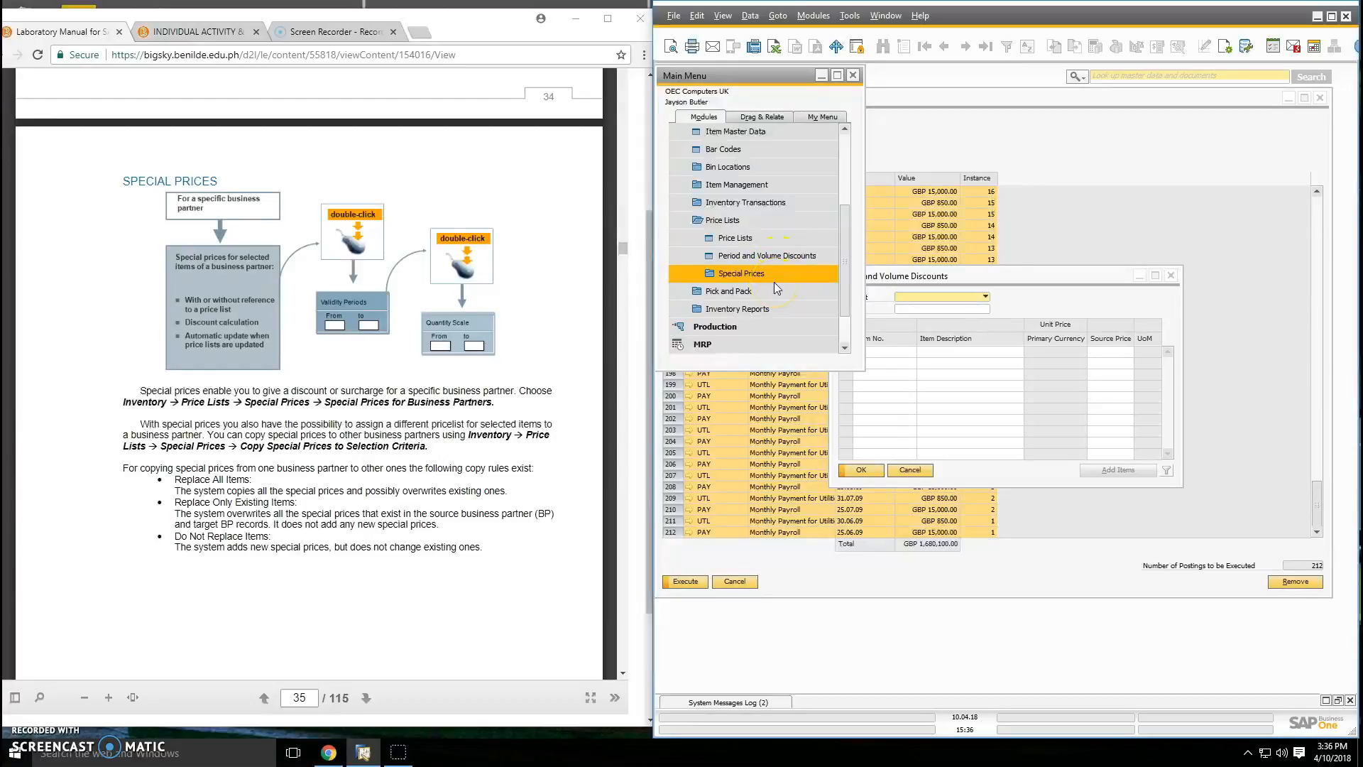
left_click(773, 283)
left_click(800, 277)
left_click(801, 297)
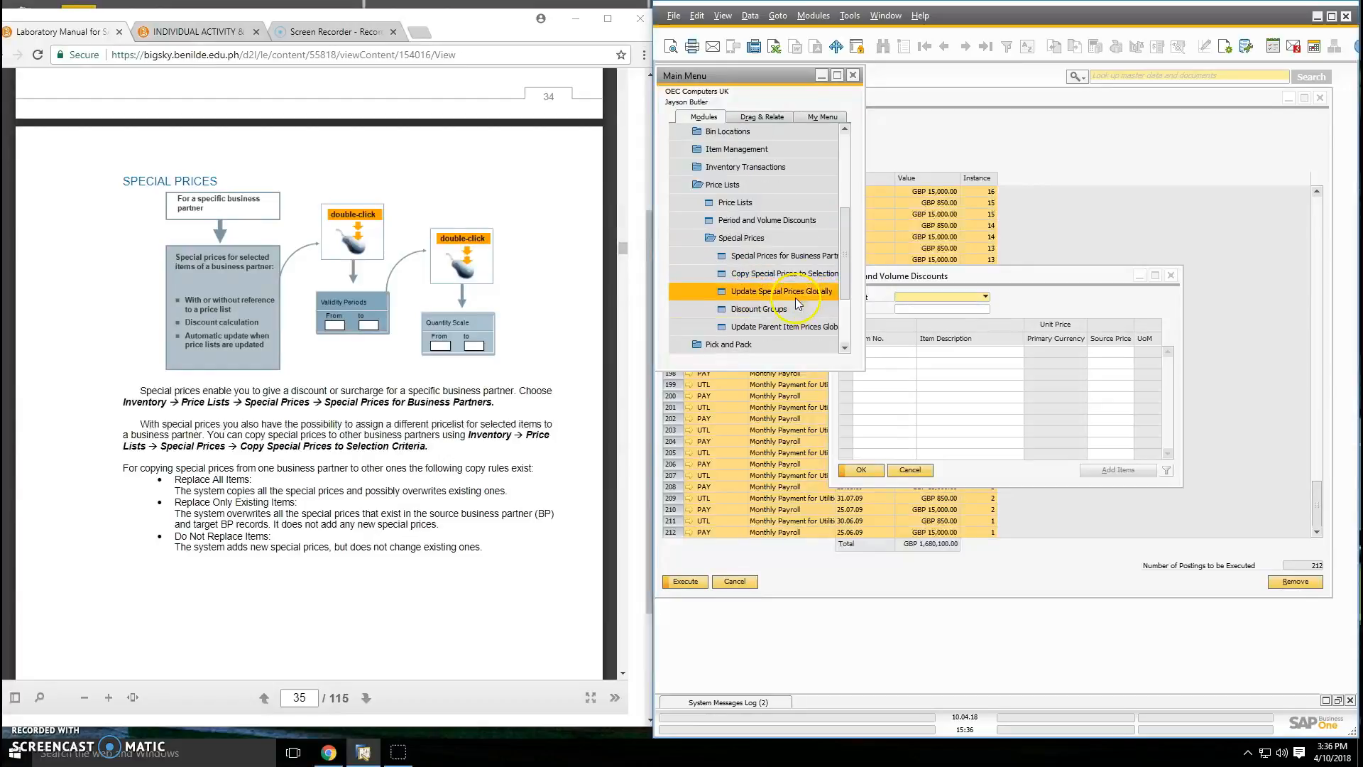
left_click(795, 280)
left_click(799, 257)
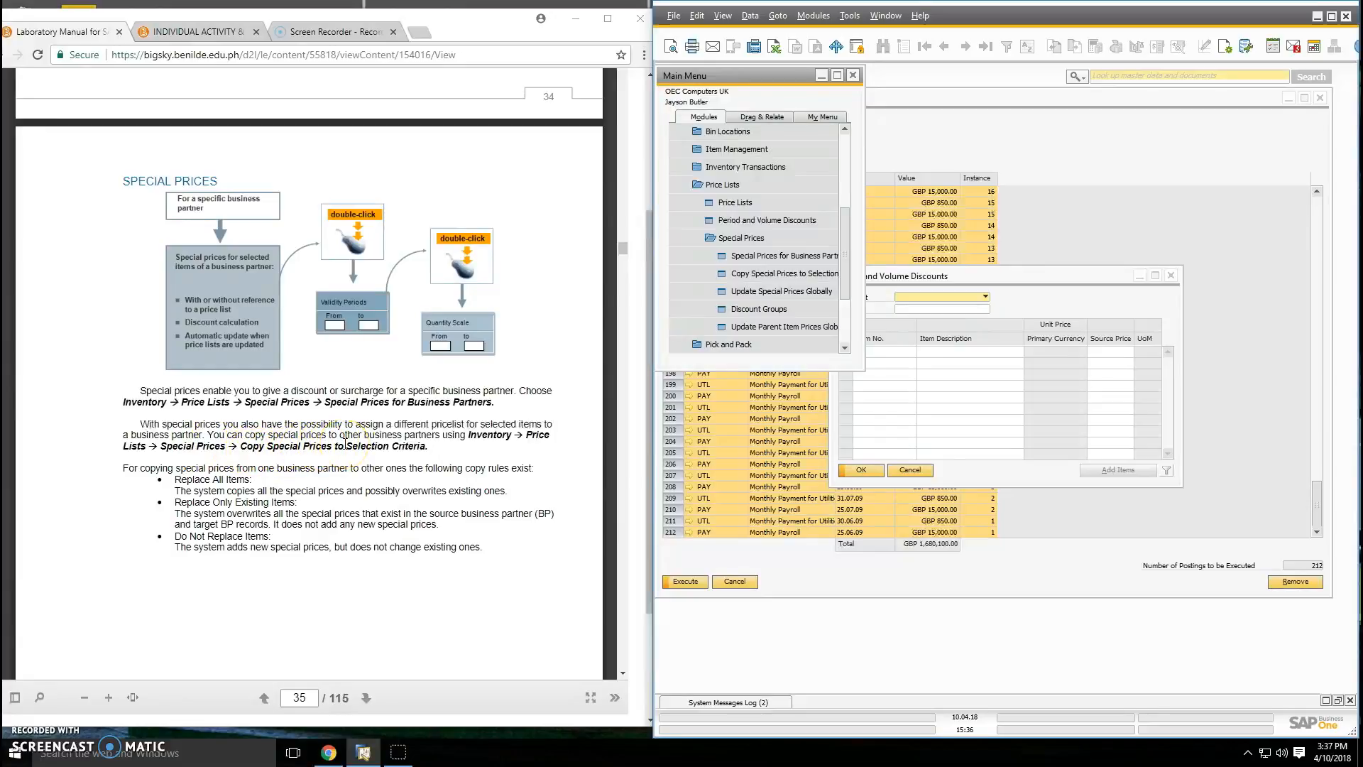
Step: Open a blank Copy Special Prices to Selection Criteria form from the special prices among the inventory price lists
scroll(721, 167, "up", 5)
left_click(730, 168)
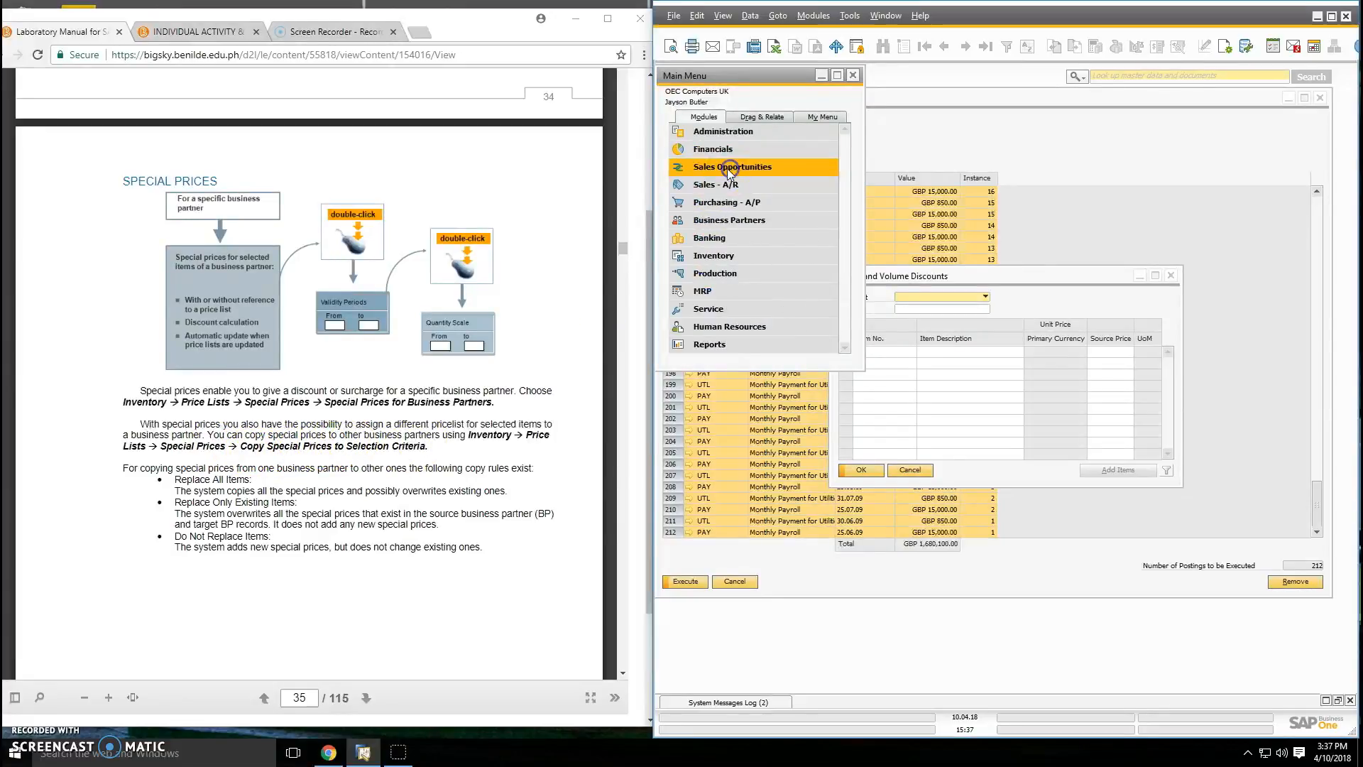
left_click(730, 254)
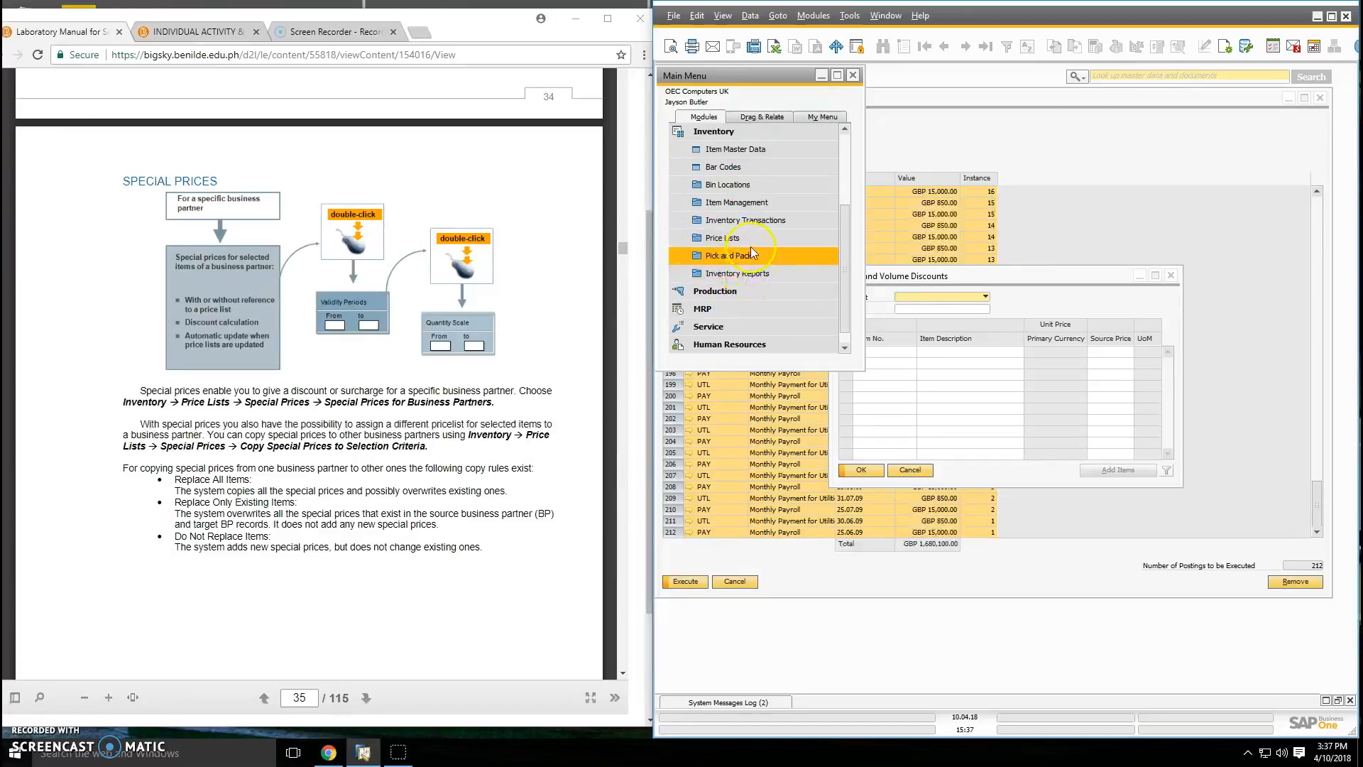
left_click(753, 240)
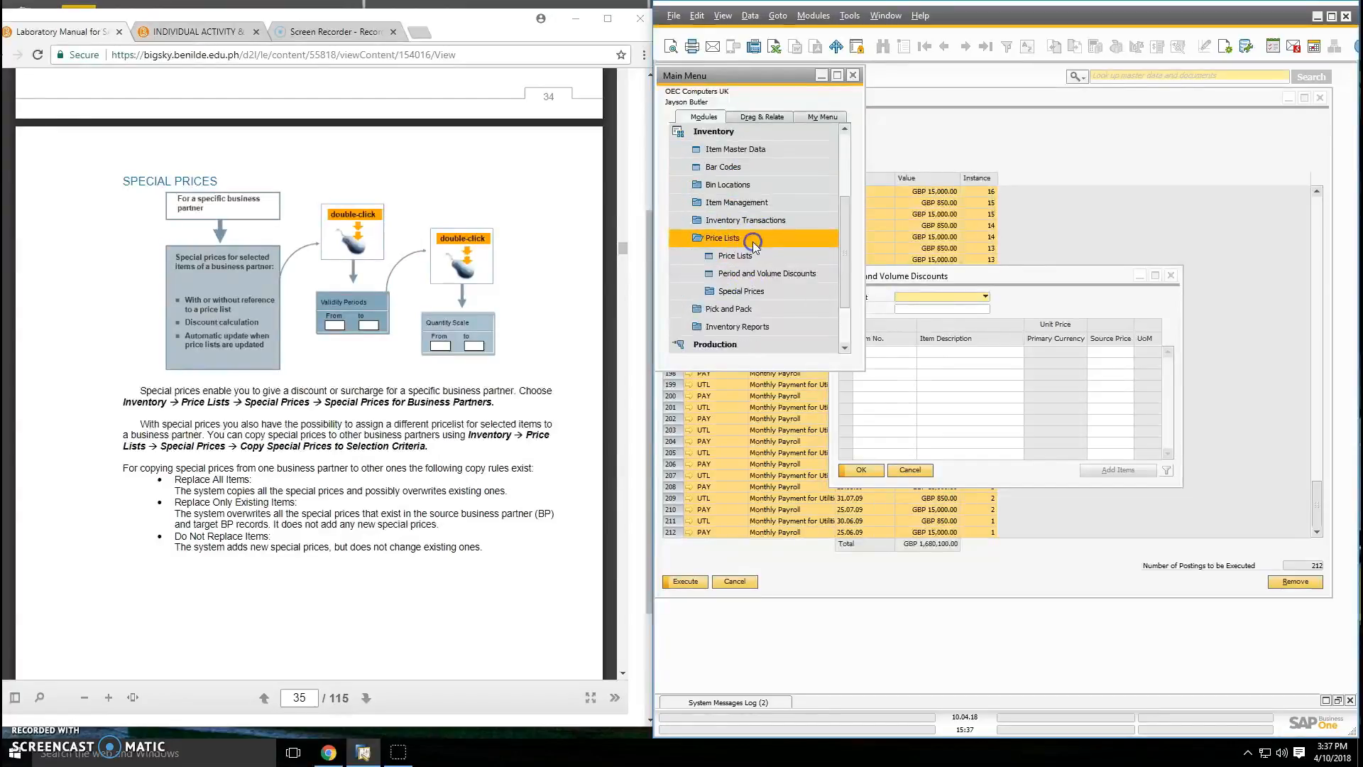
left_click(756, 294)
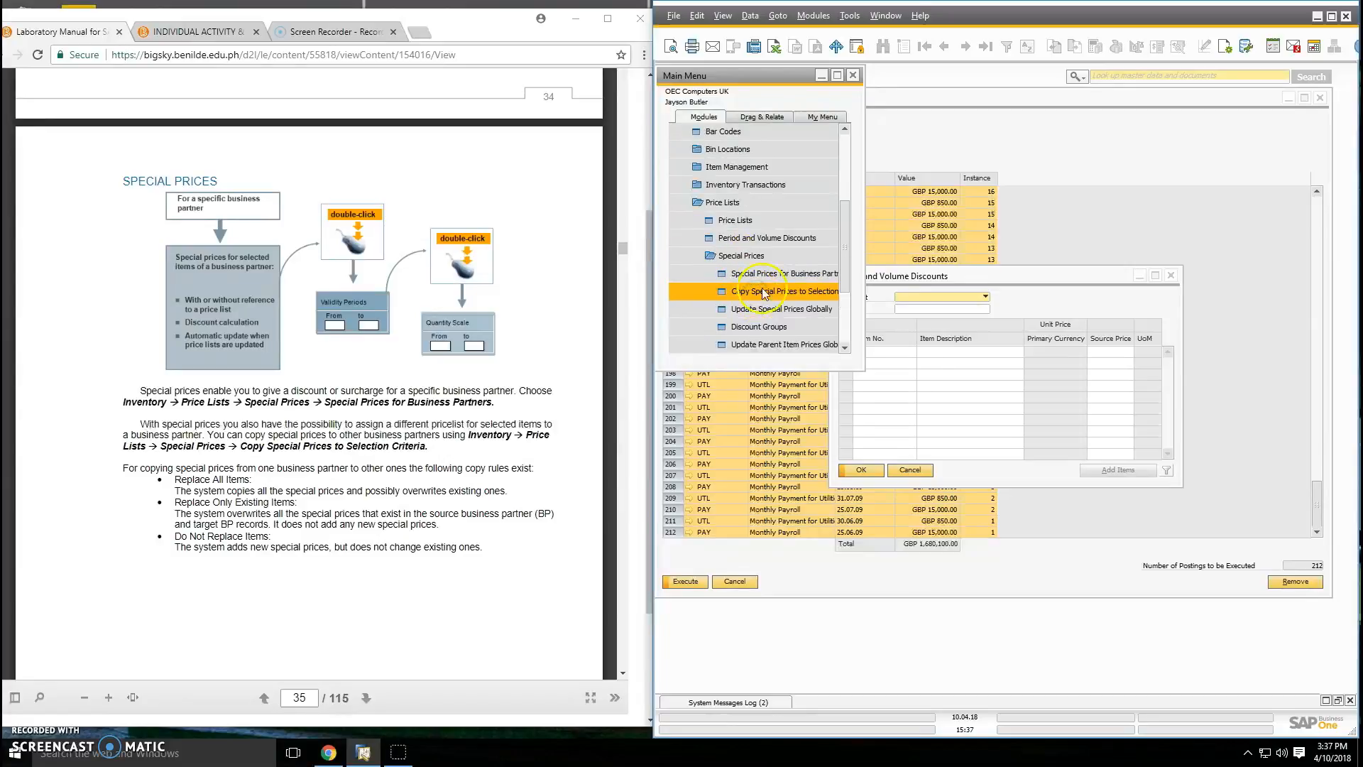
Step: Read the manual's rules for copying special prices, then continue to Chapter 6, Production Process
scroll(411, 392, "down", 1)
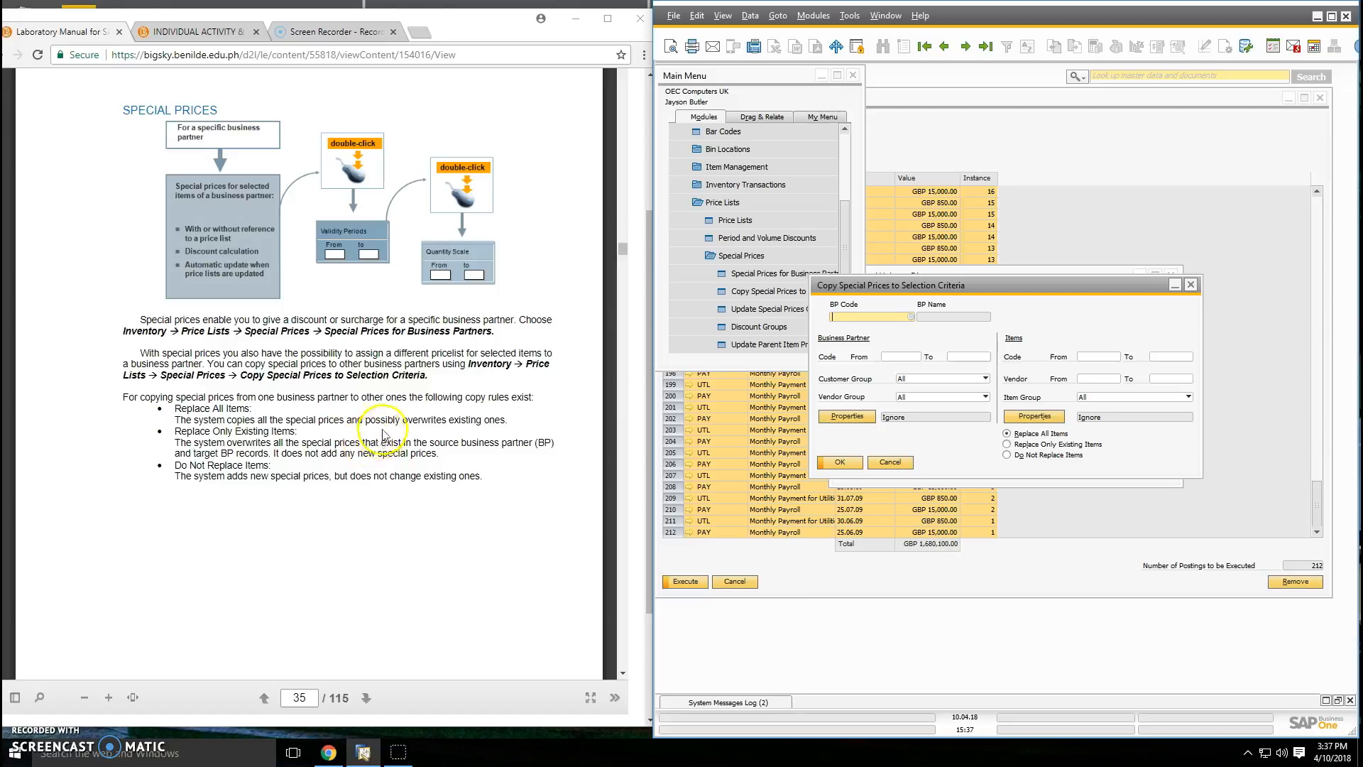
scroll(396, 412, "down", 1)
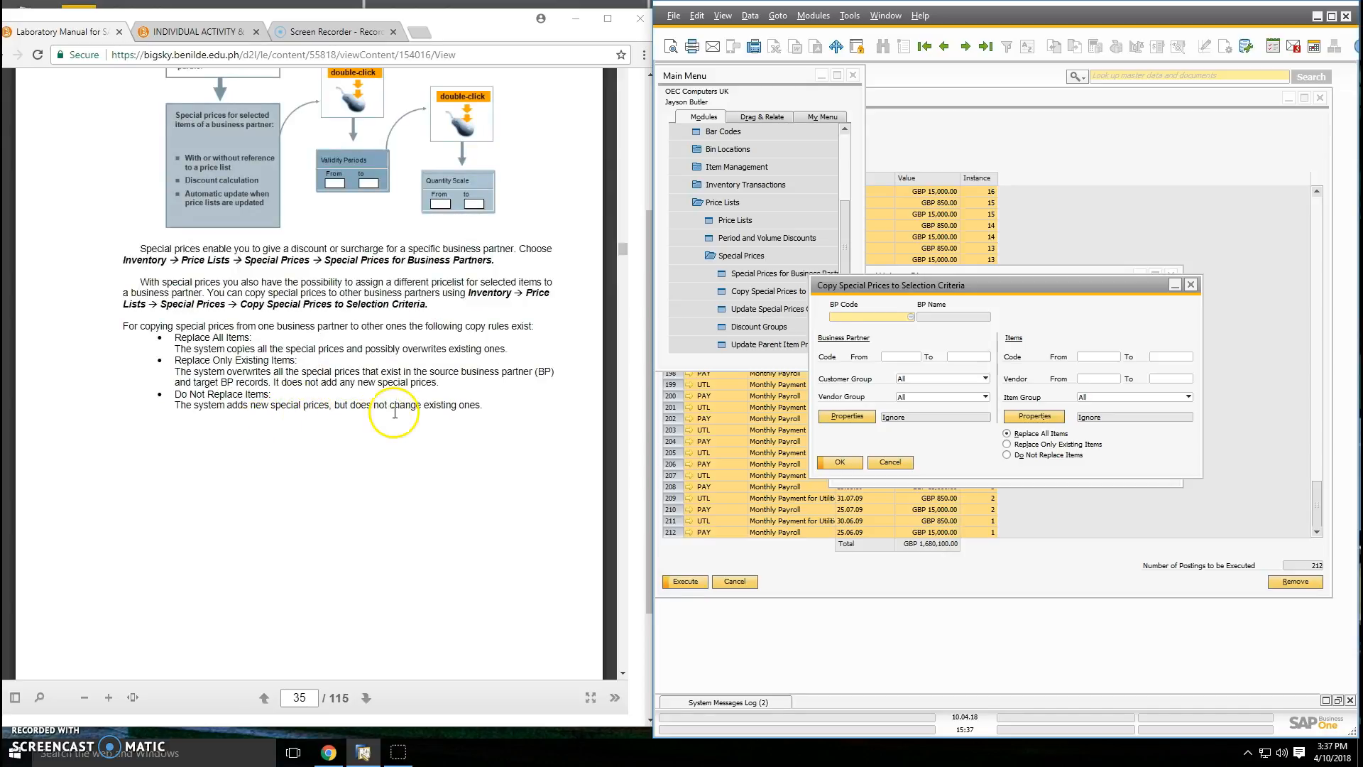
scroll(465, 409, "down", 5)
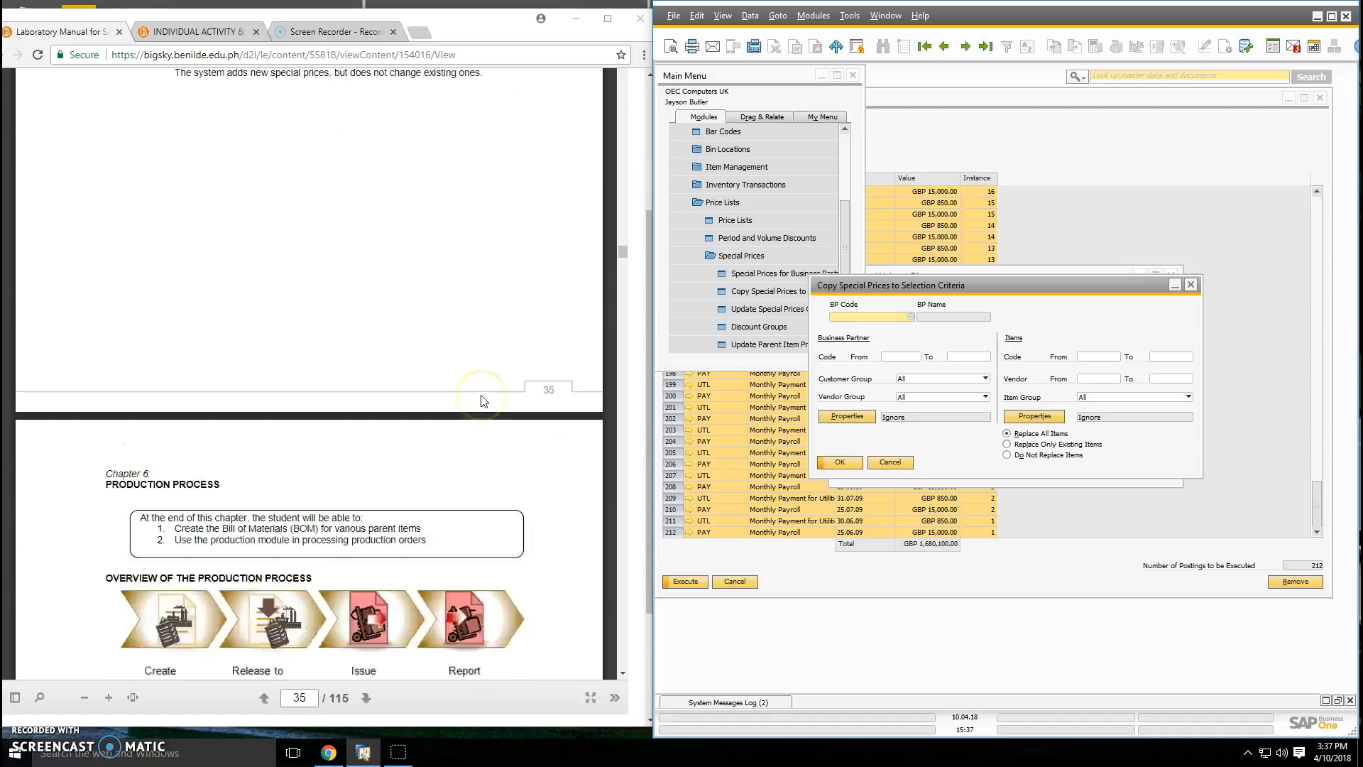